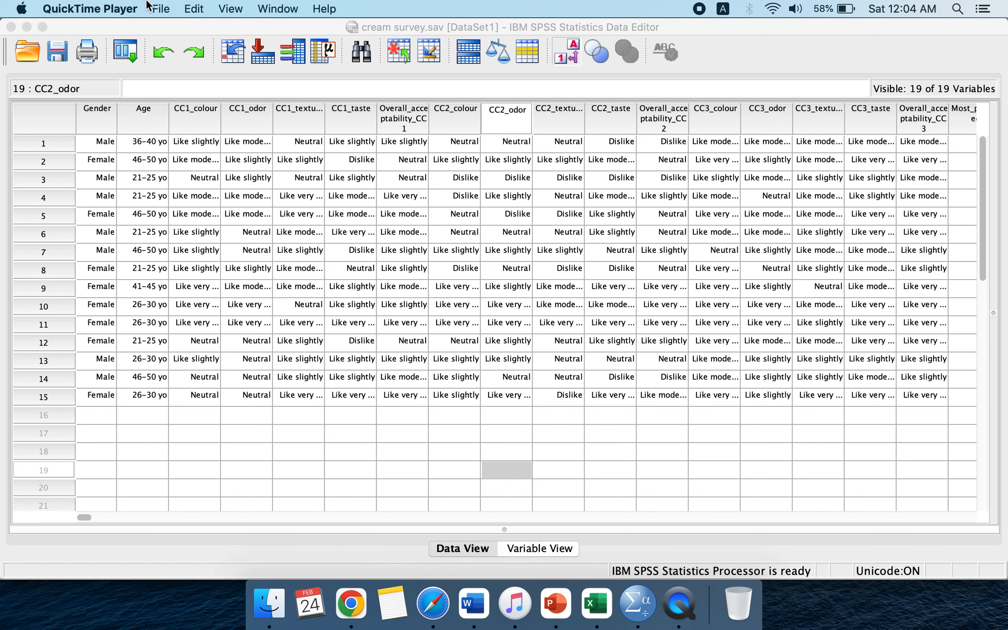
Step: Open the Univariate general linear model dialog for the cream survey data
left_click(161, 8)
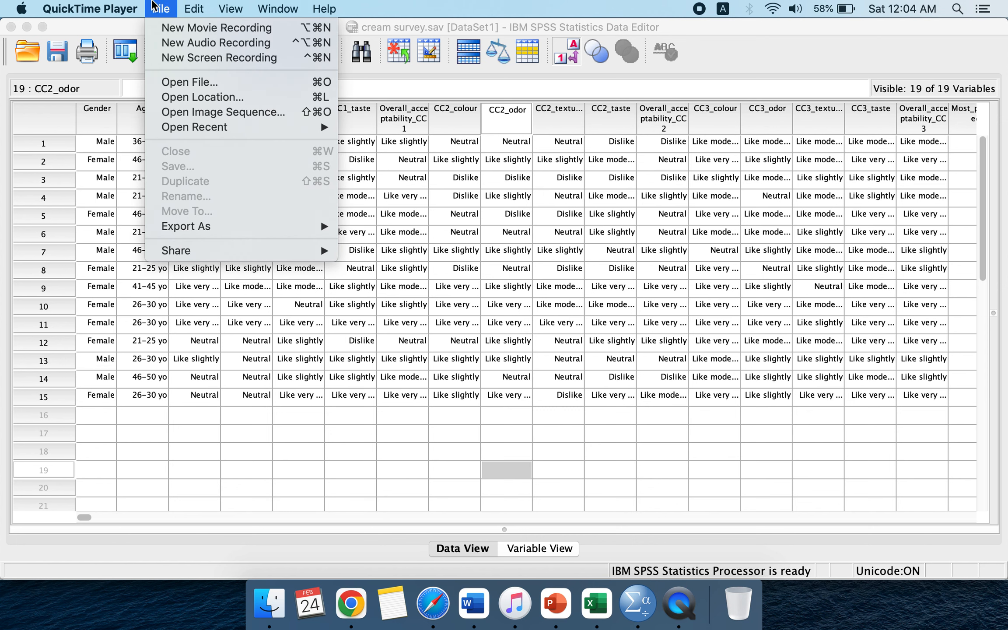
mouse_move(90, 9)
left_click(242, 430)
left_click(247, 431)
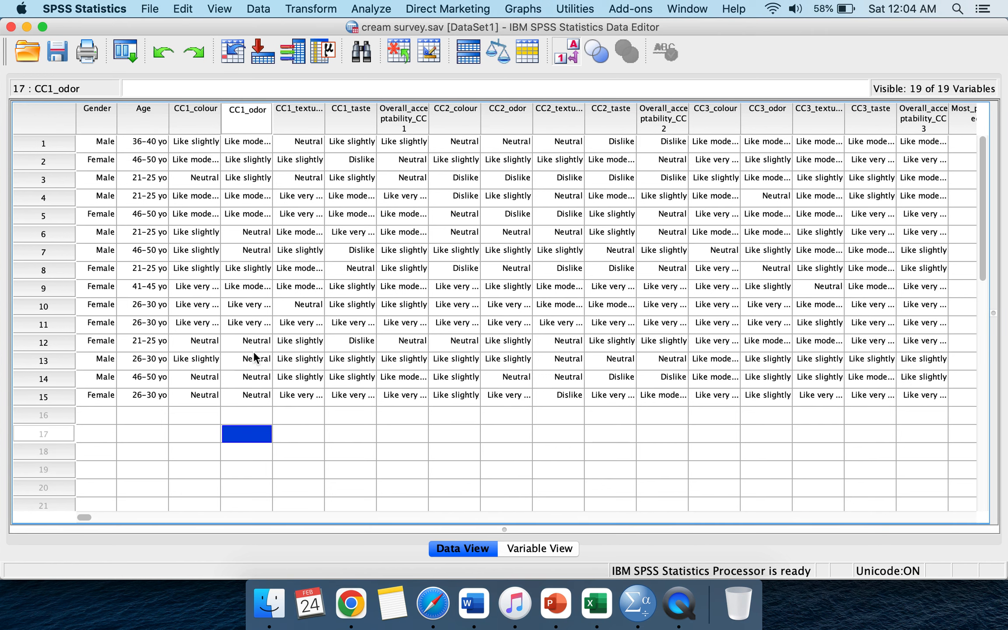
left_click(376, 4)
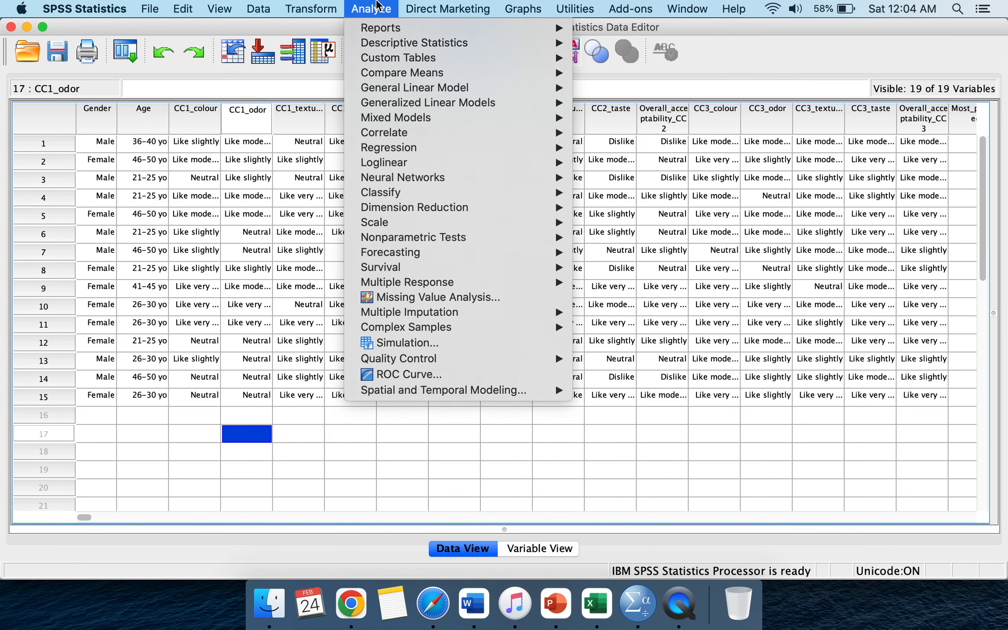
mouse_move(368, 90)
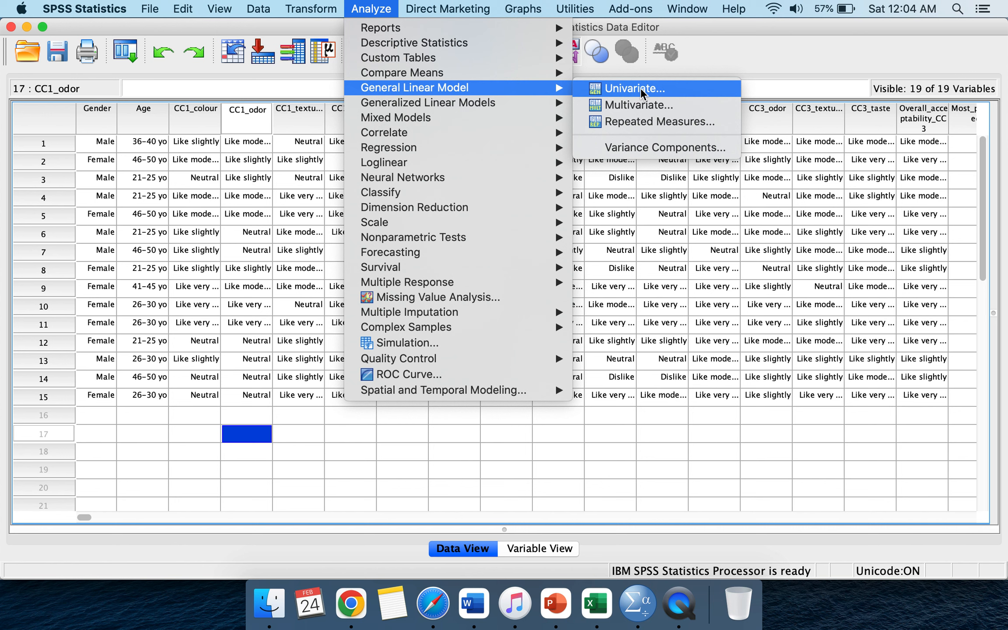
left_click(669, 91)
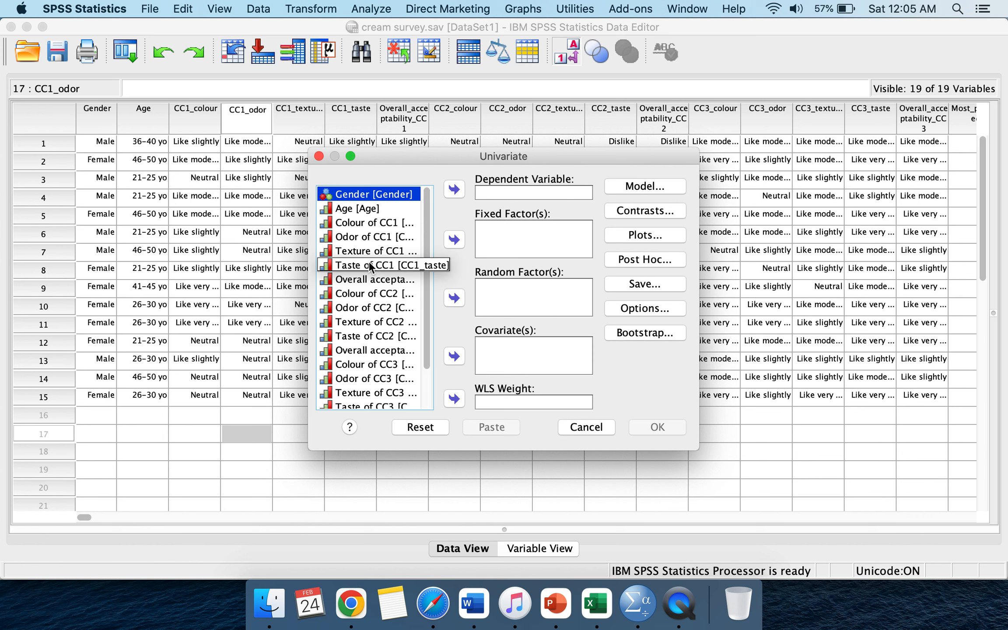
Step: Set Colour of CC1 as the dependent variable and Gender and Age as fixed factors
left_click(376, 221)
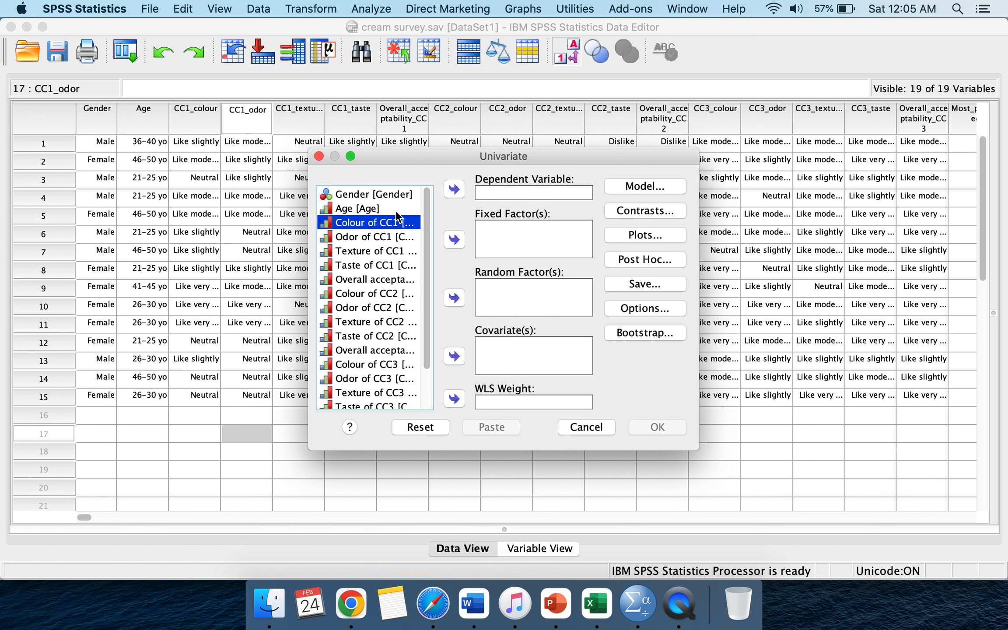
left_click(453, 193)
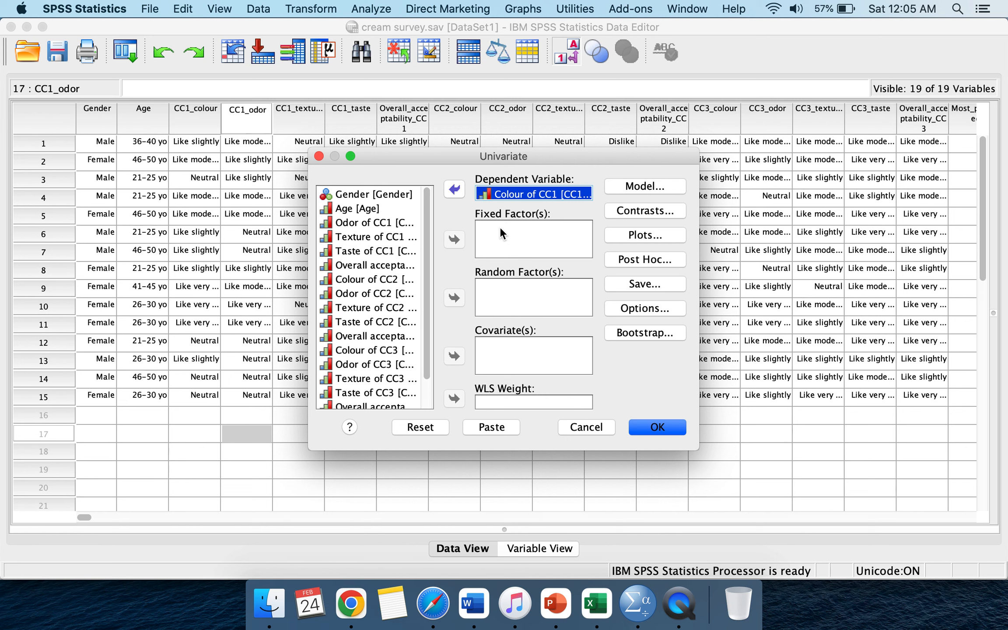
left_click(487, 237)
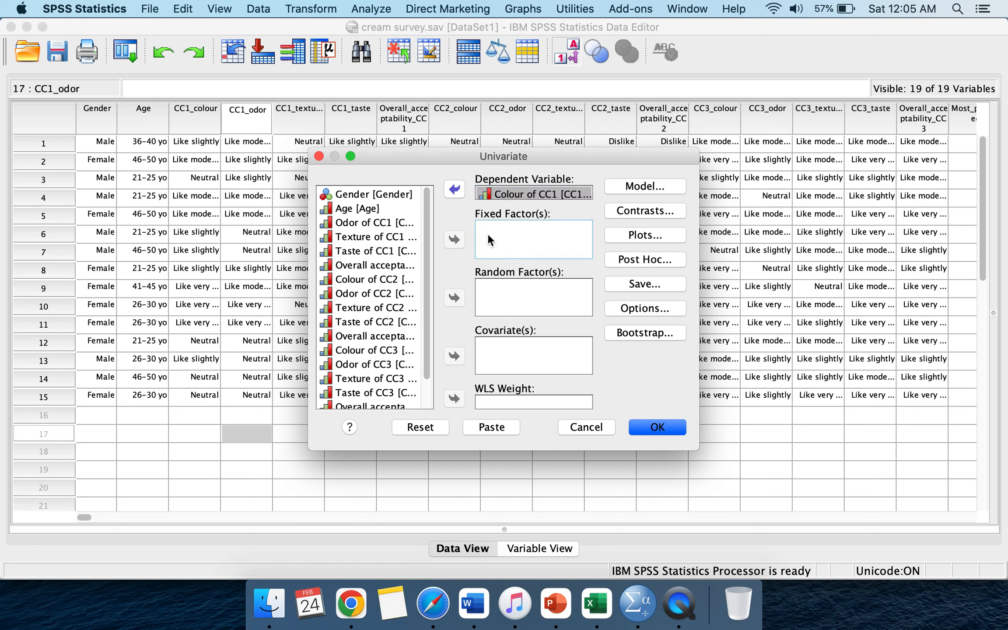
left_click(397, 194)
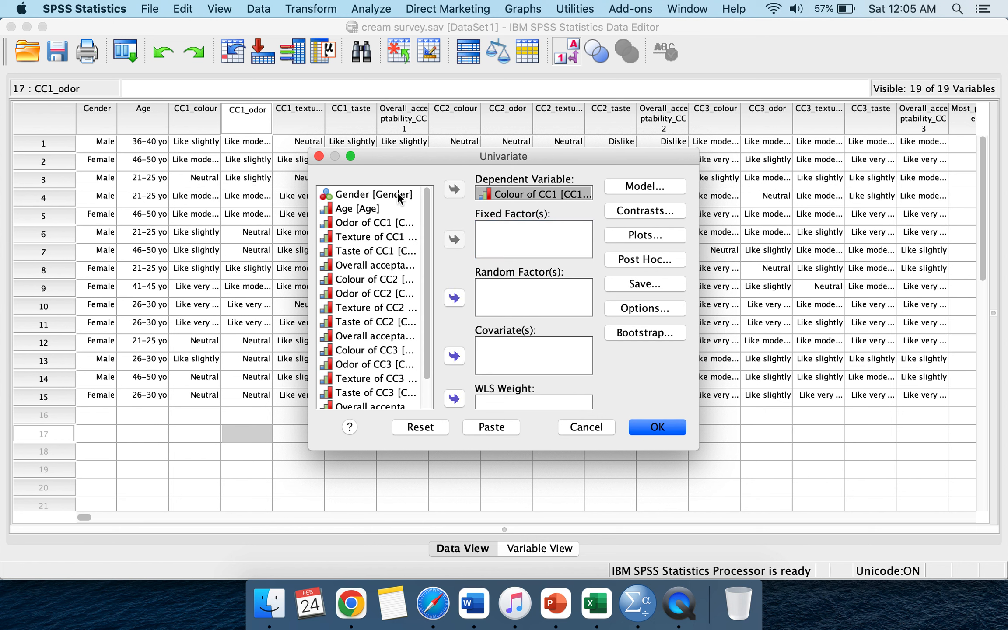
left_click(392, 209, "shift")
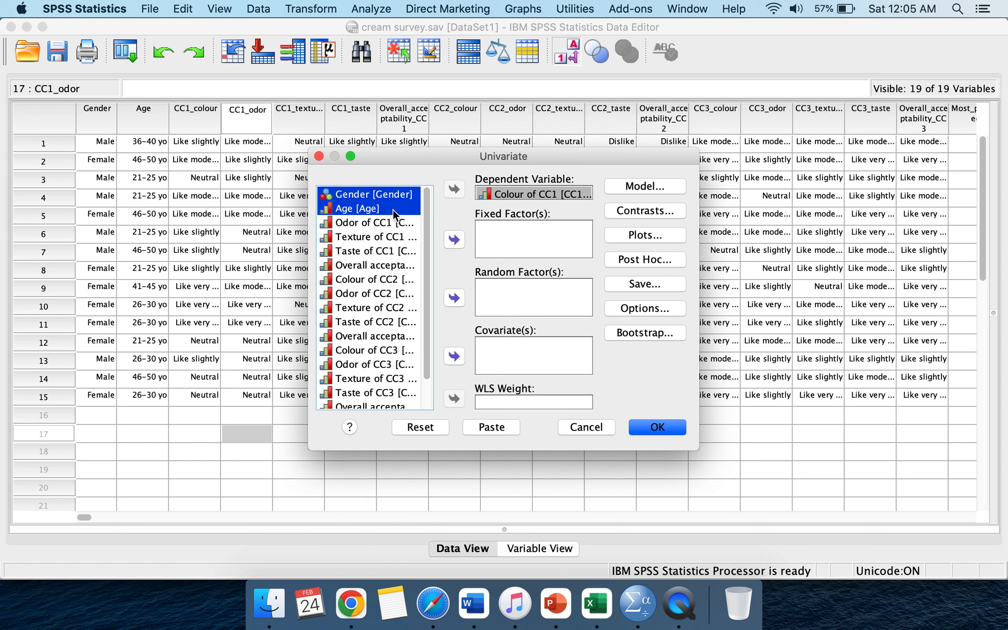
left_click(459, 237)
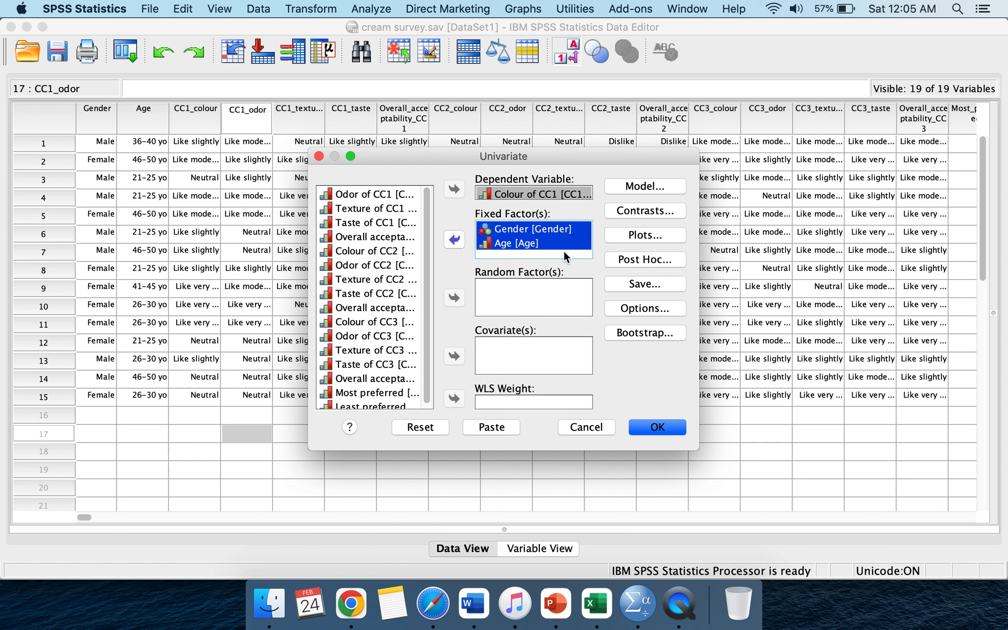
Step: Adjust the sum-of-squares type in the Model settings and return to the main dialog
left_click(646, 185)
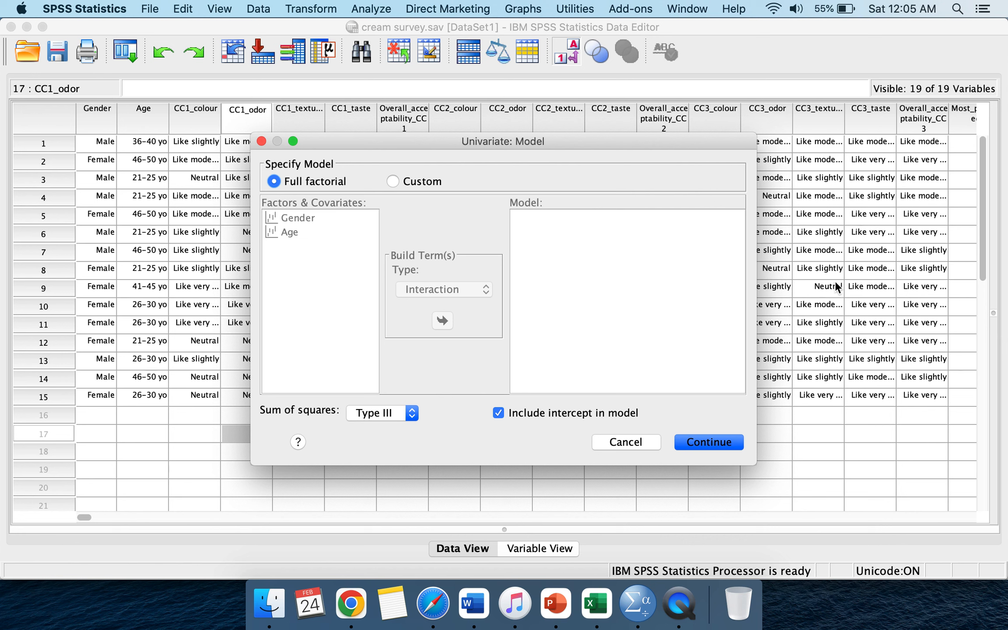
left_click(411, 413)
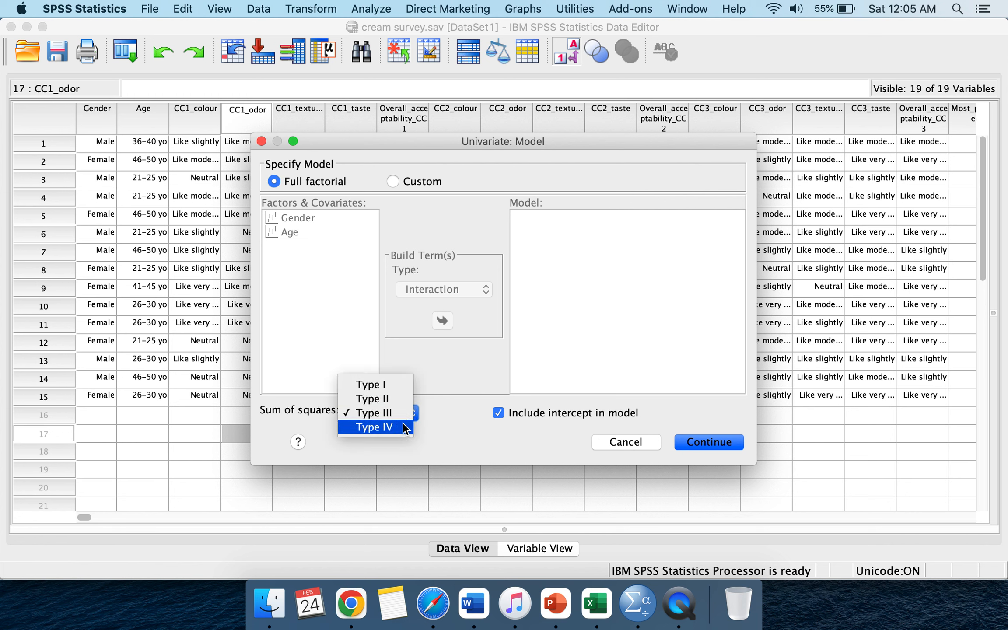
left_click(376, 427)
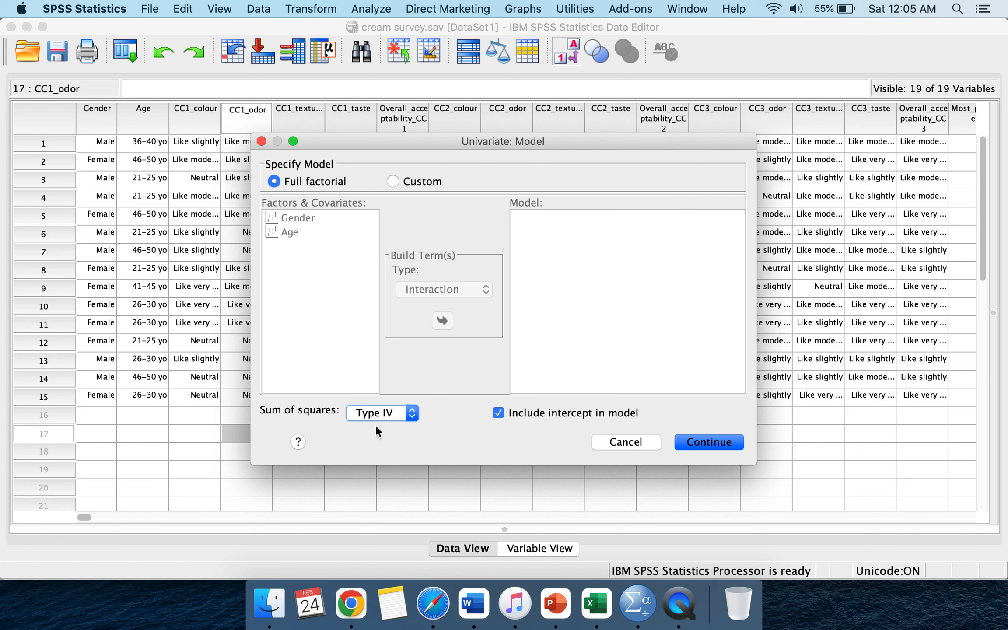
left_click(413, 411)
left_click(410, 402)
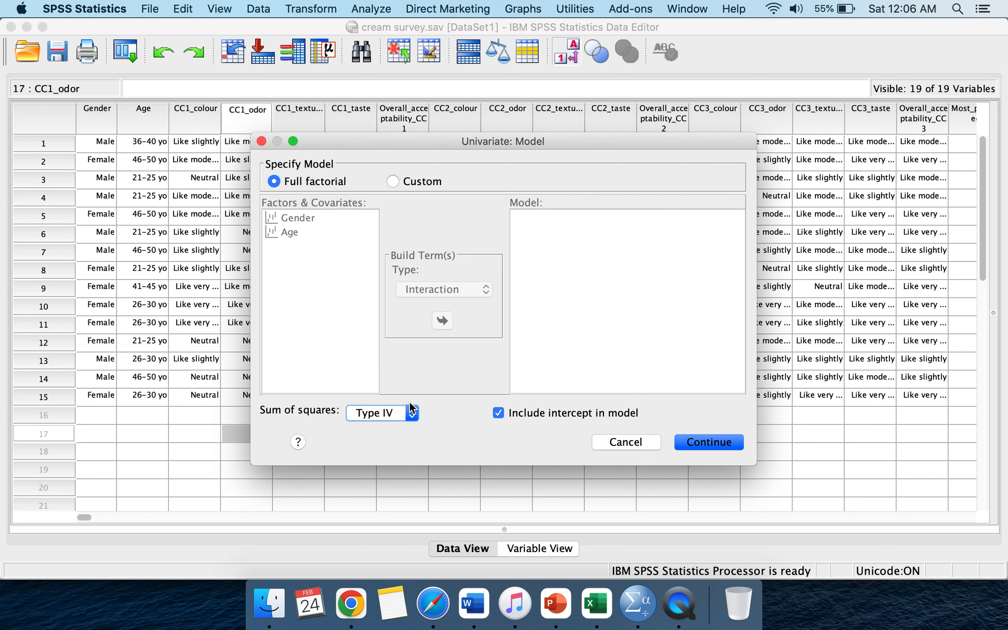
left_click(706, 442)
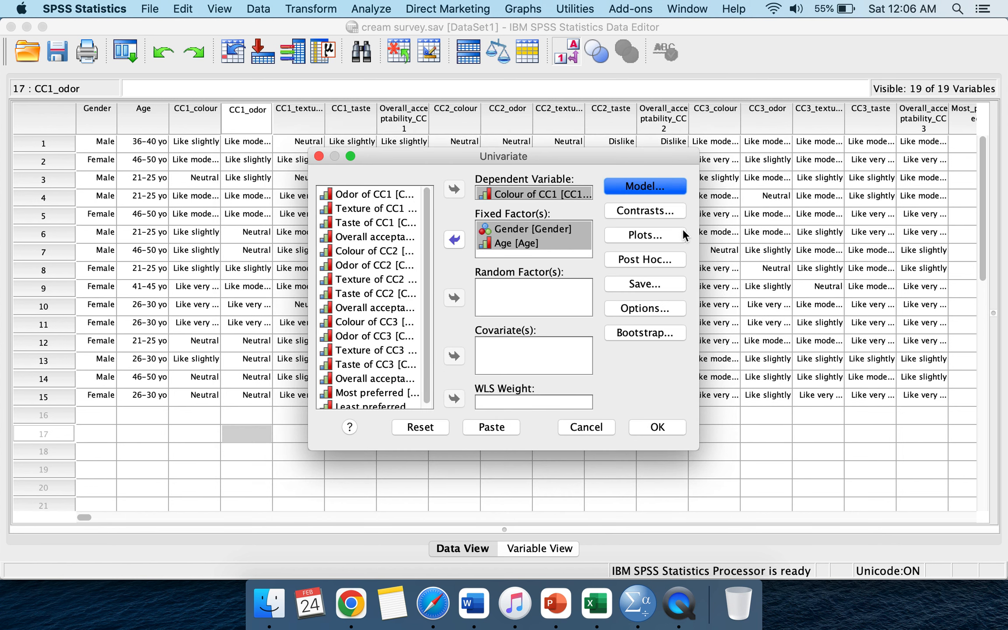
Step: Add a profile plot with Gender on the horizontal axis and Age as separate lines
left_click(663, 240)
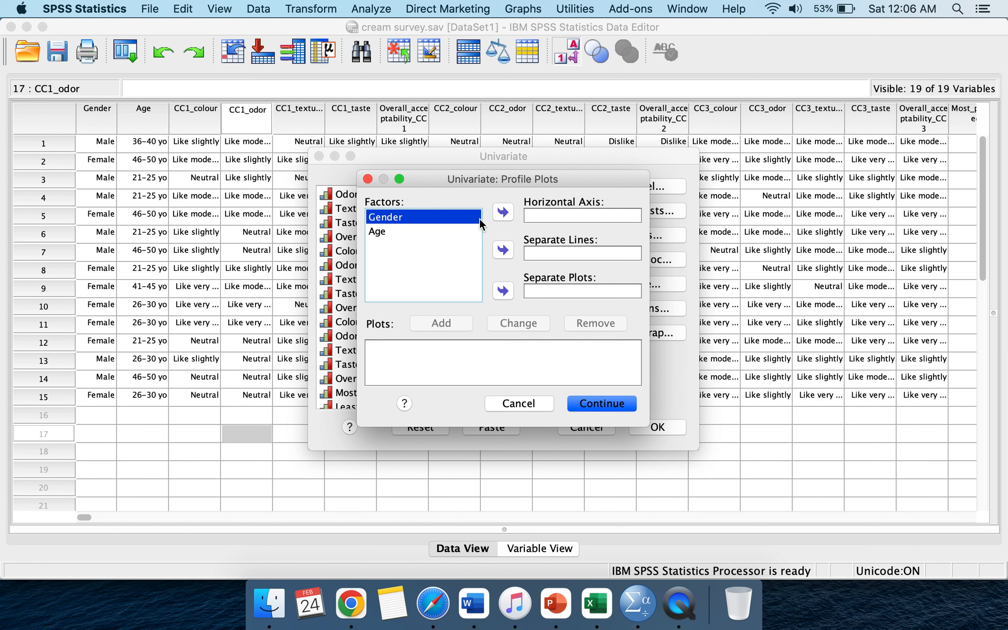
left_click(502, 213)
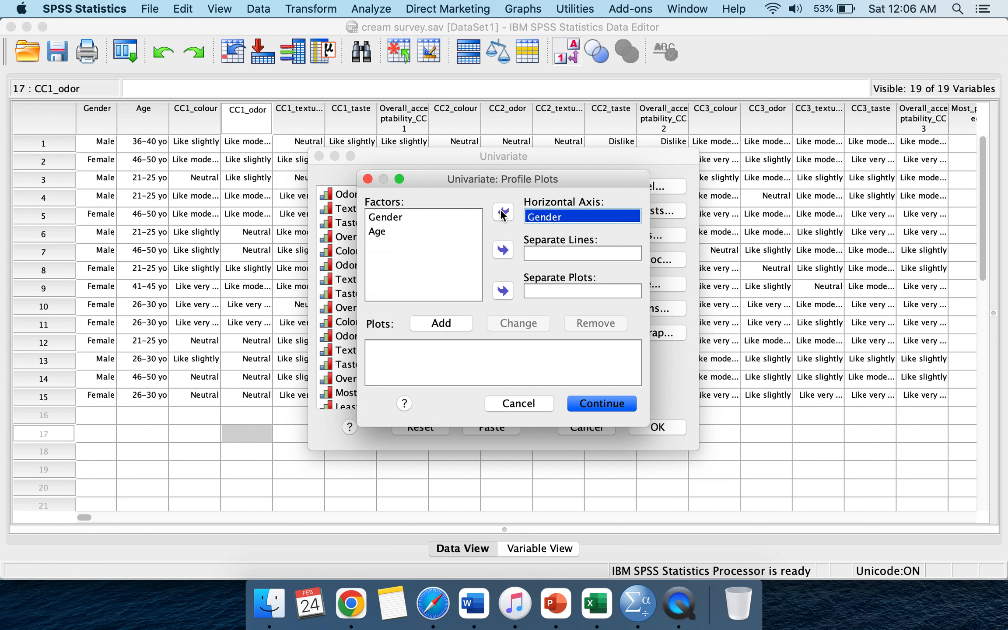
left_click(438, 234)
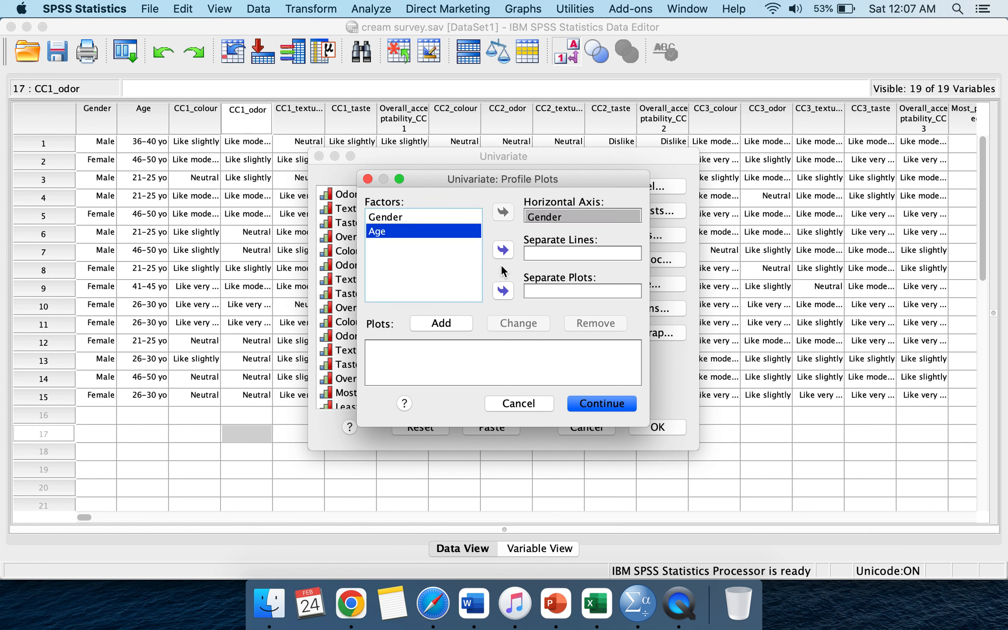
left_click(503, 251)
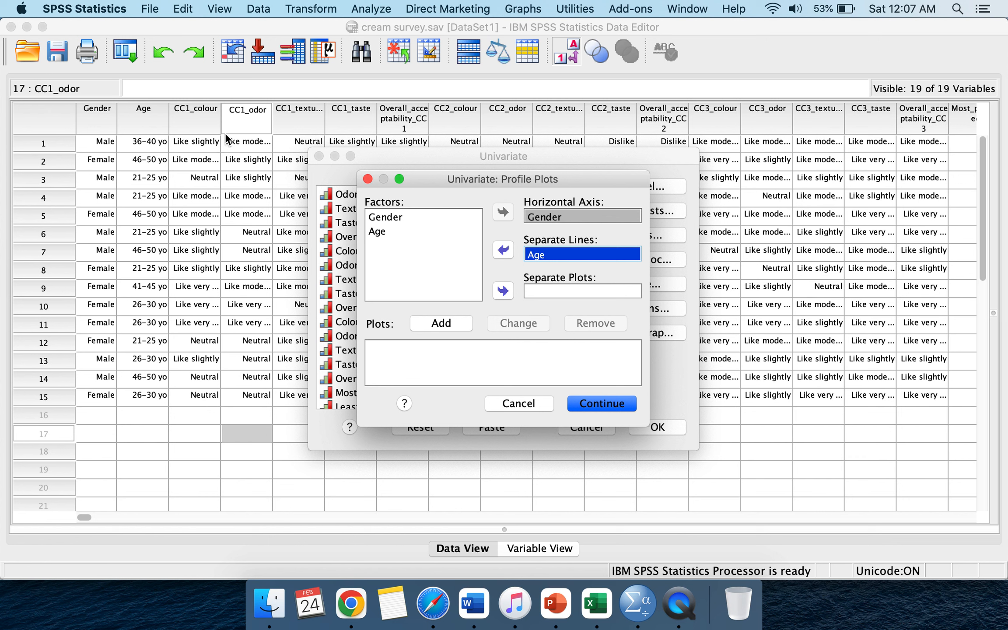
left_click(461, 323)
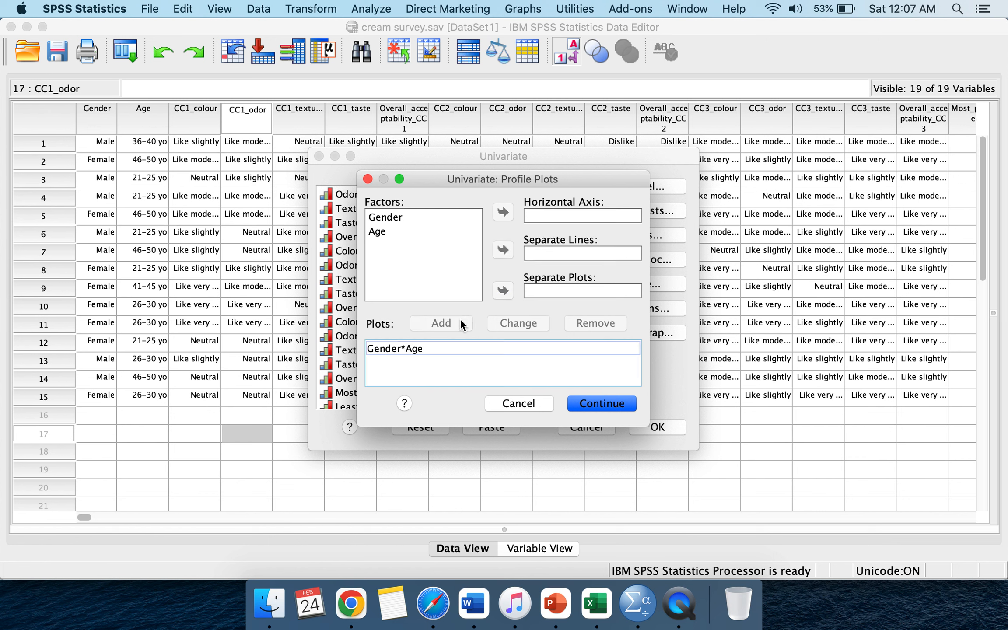
Step: Add separate profile plots for Gender and for Age on the horizontal axis and confirm the plots
left_click(434, 216)
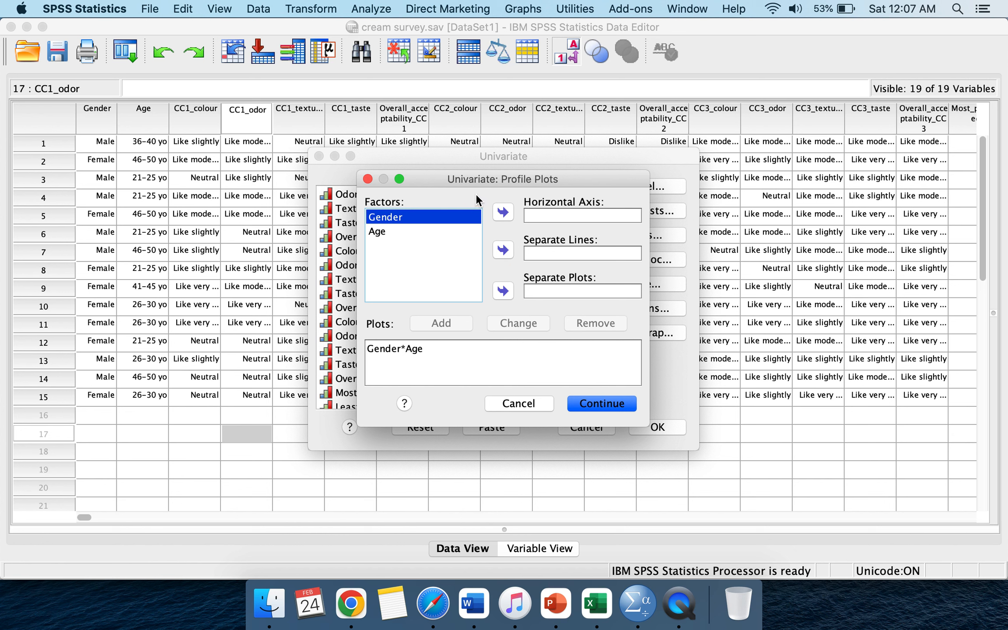
left_click(503, 214)
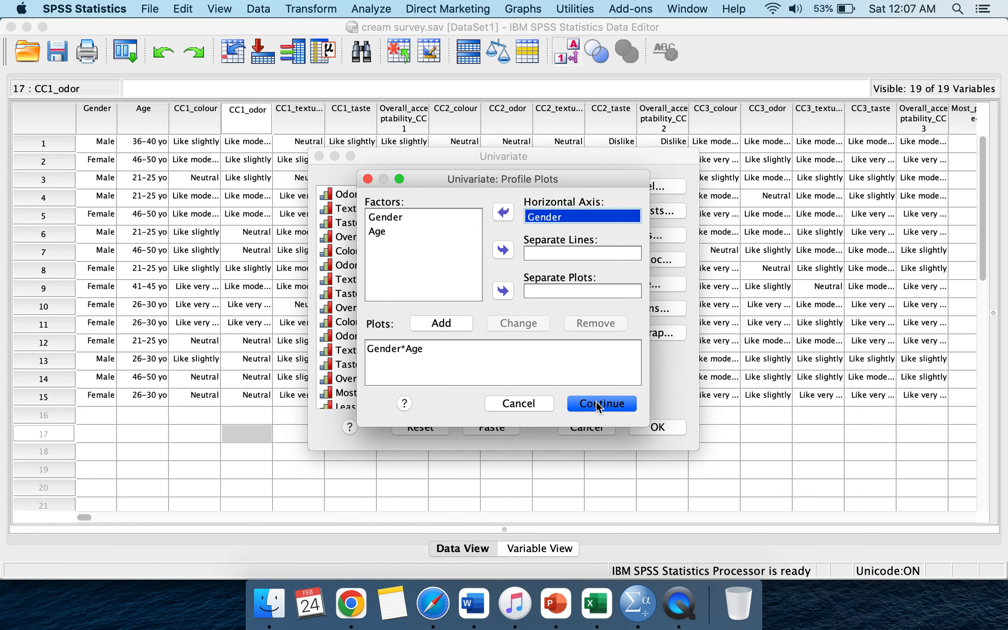
left_click(459, 322)
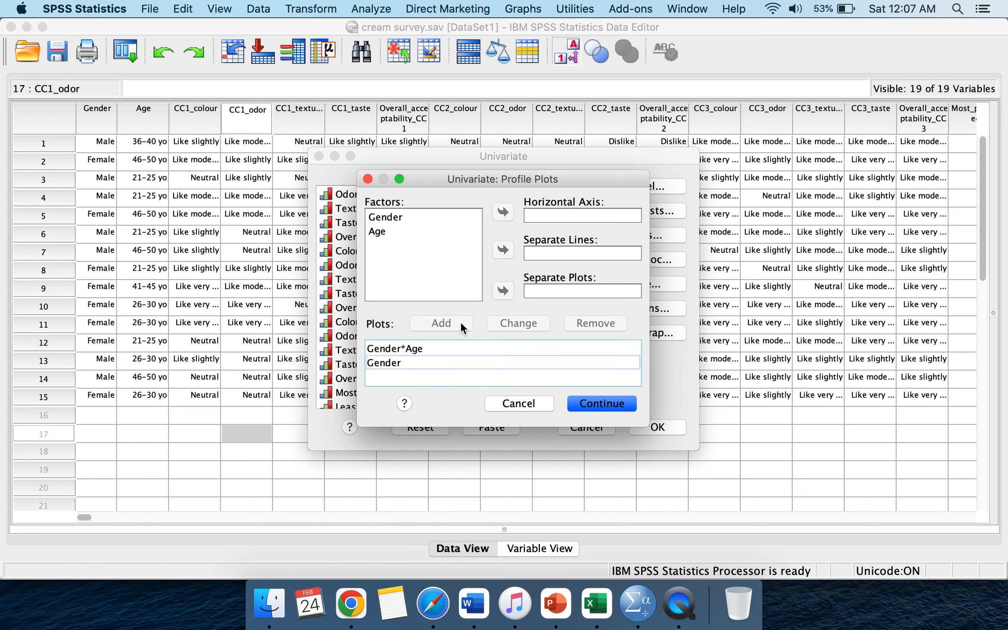
left_click(396, 233)
left_click(502, 213)
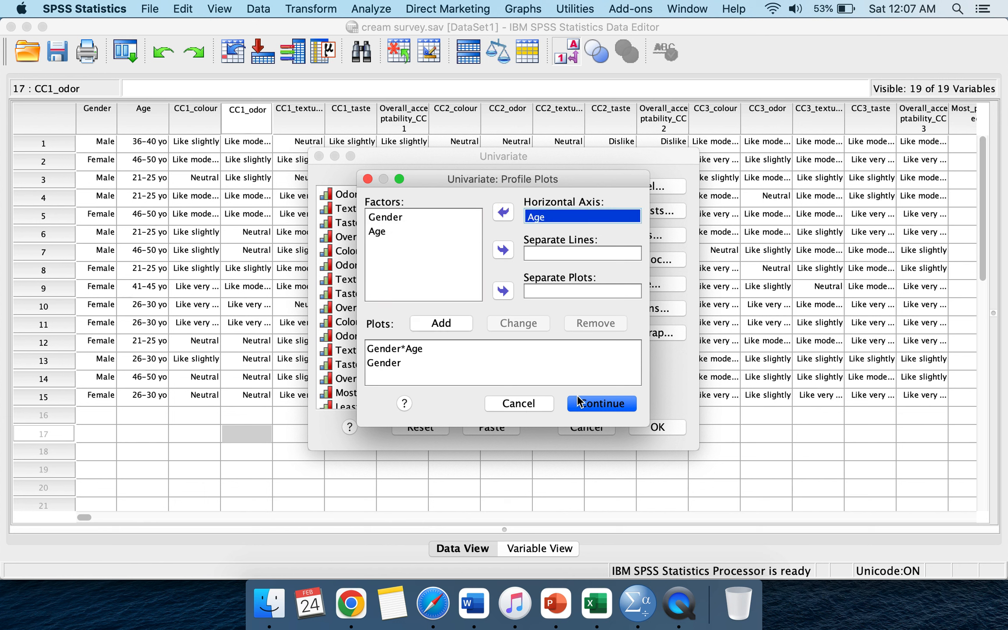
left_click(456, 323)
left_click(612, 404)
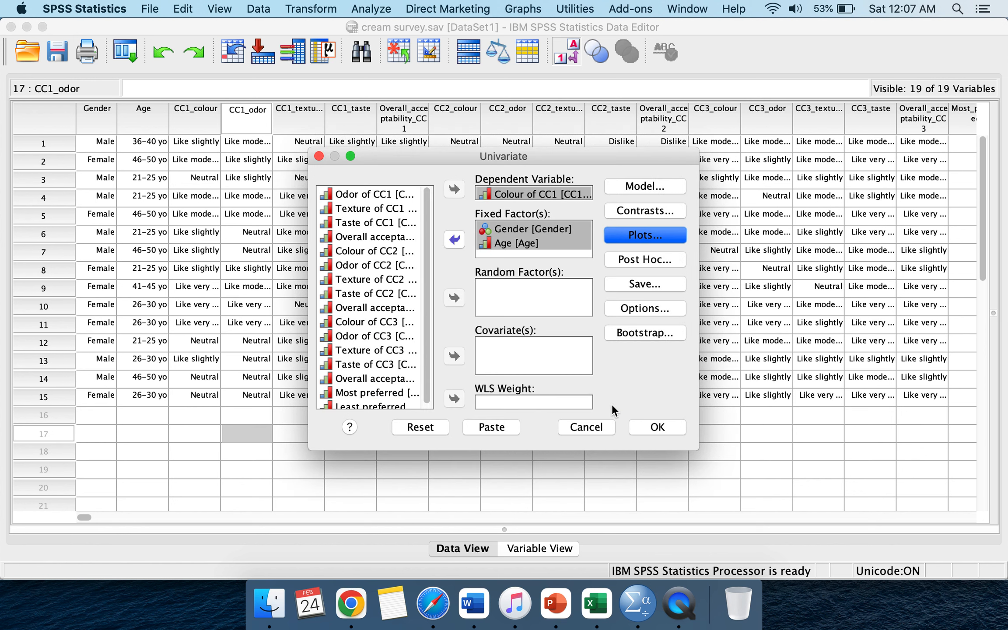
Step: Request Tukey post hoc tests for both Gender and Age
left_click(649, 260)
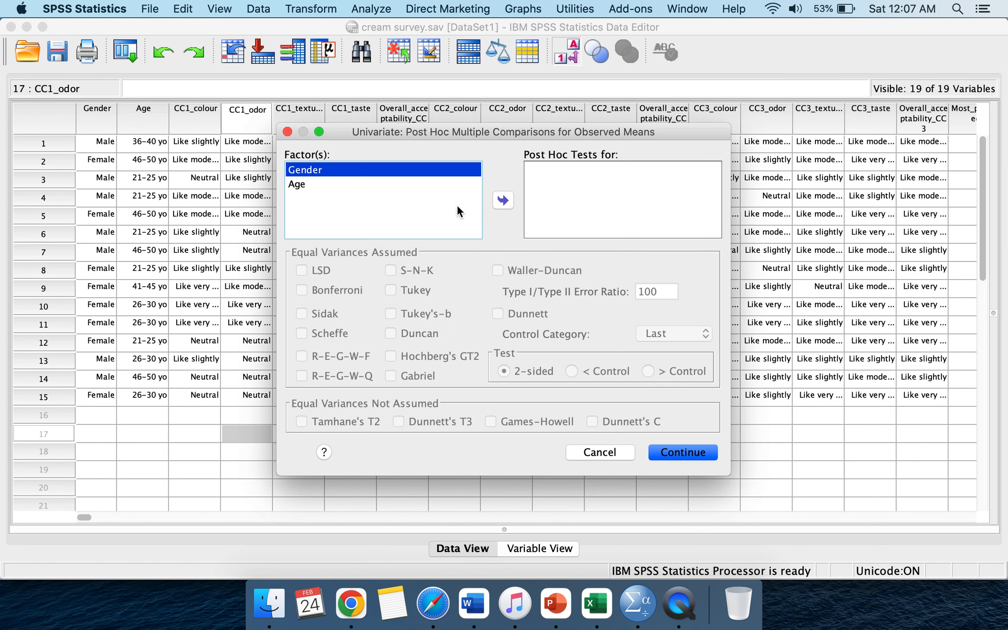
left_click(399, 184)
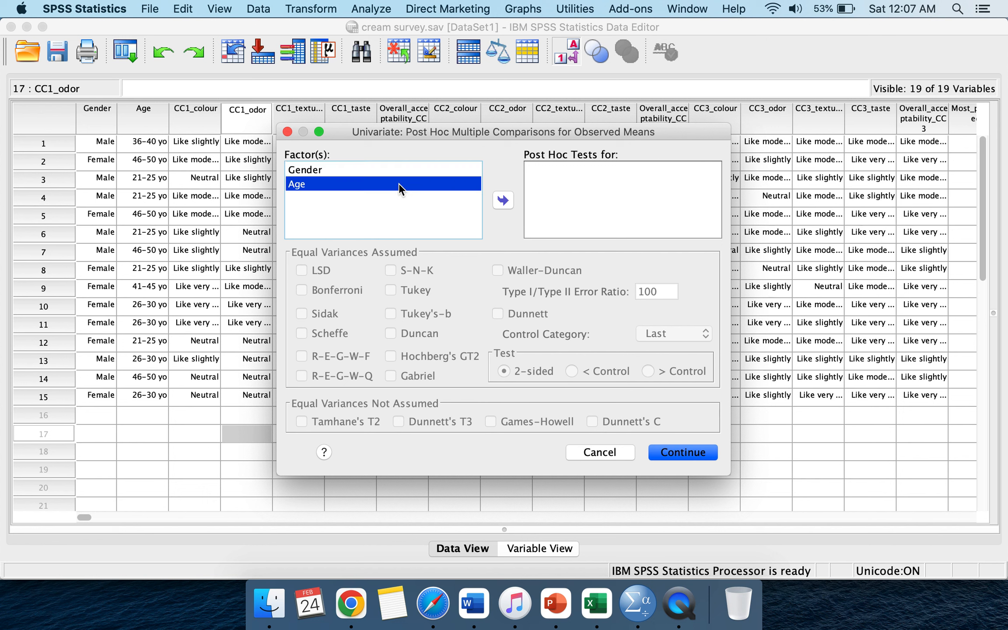
left_click(404, 169)
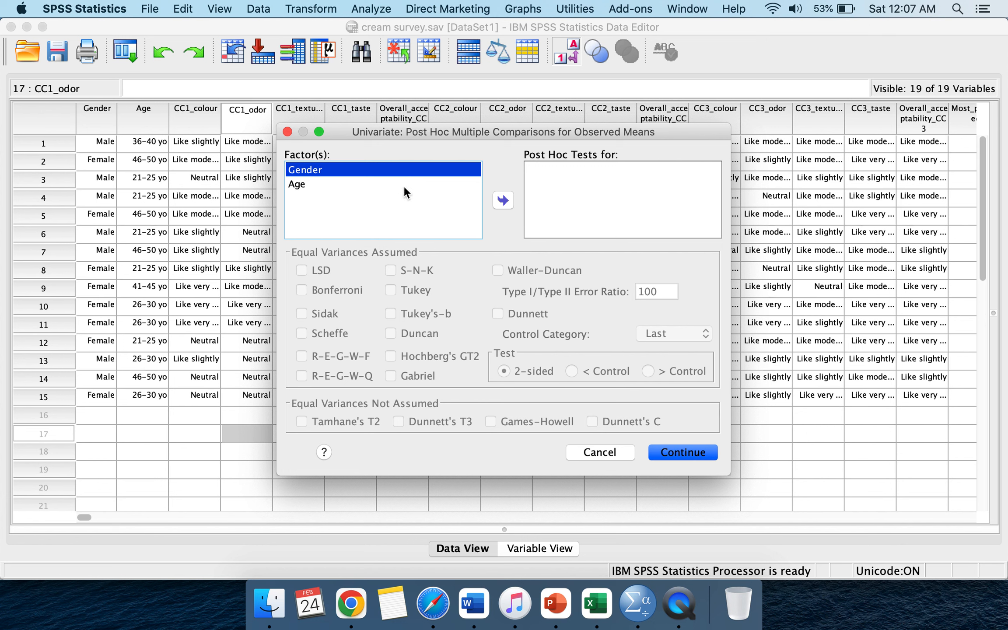
left_click(404, 186, "shift")
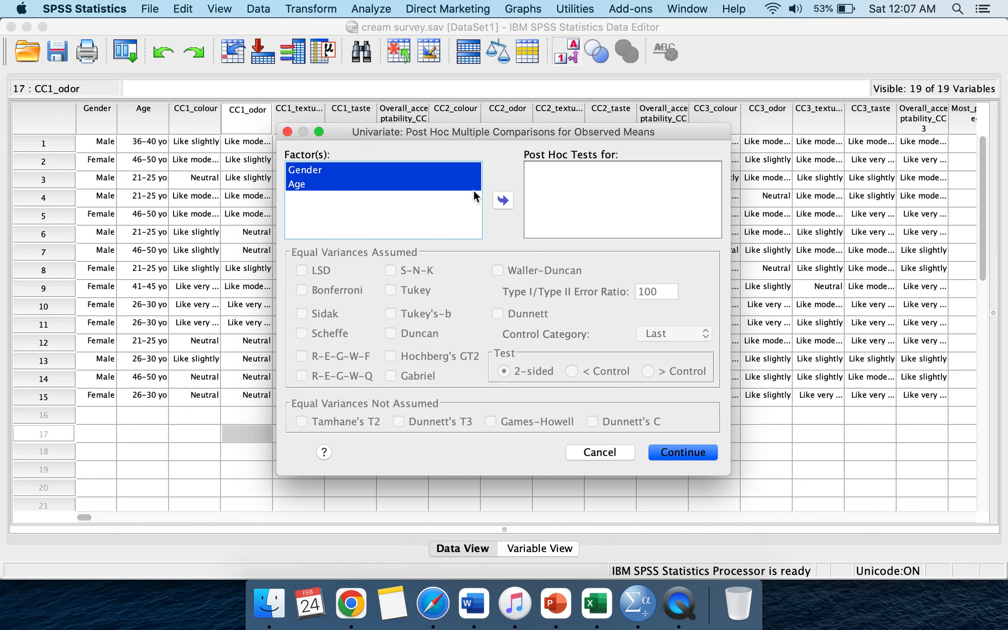
left_click(511, 198)
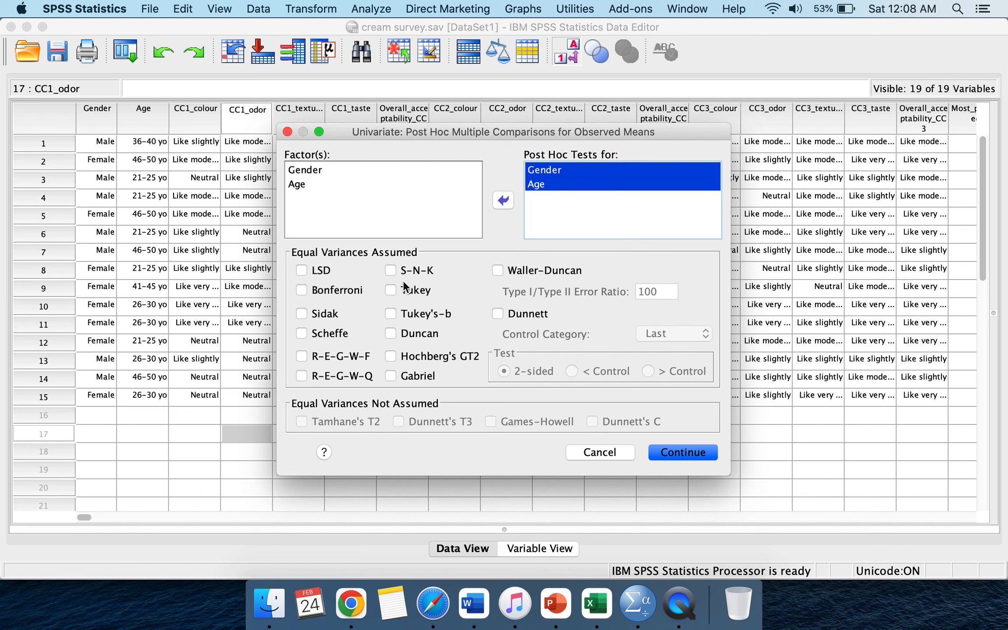
left_click(390, 290)
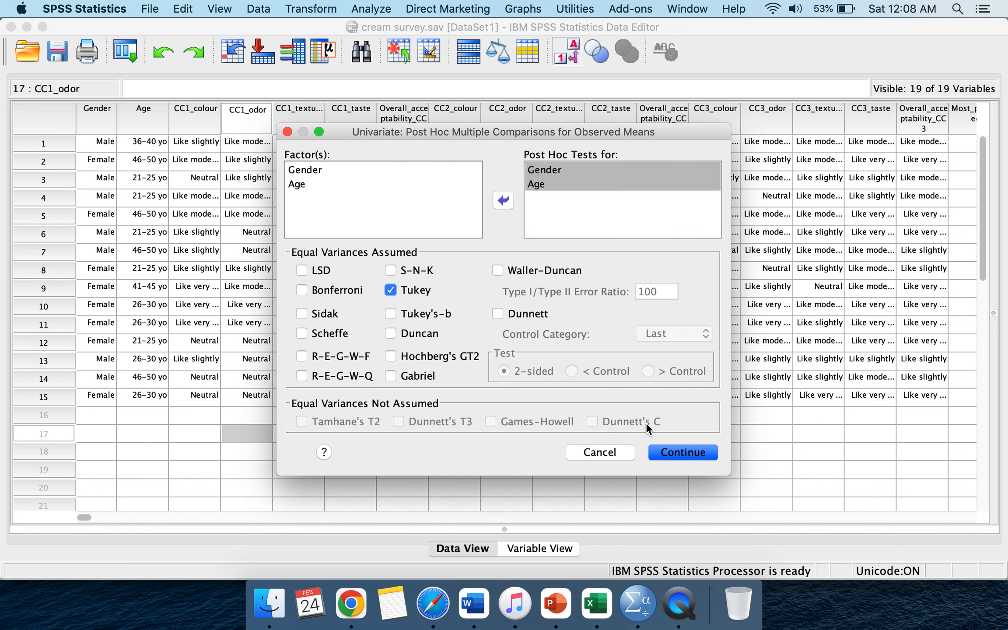
left_click(674, 452)
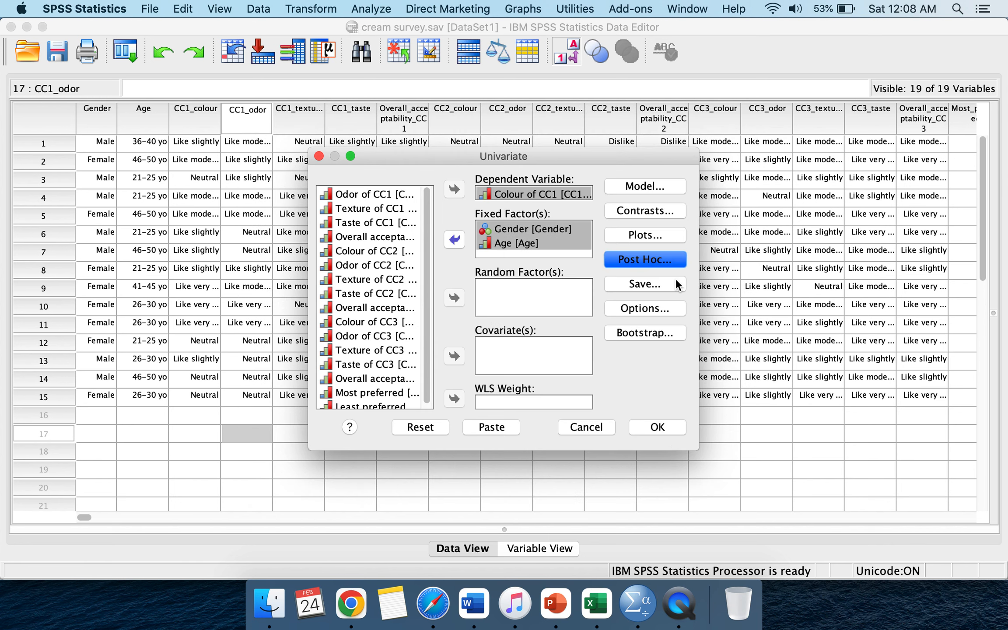
Step: In Options, display estimated marginal means for Gender, Age and Gender*Age
left_click(668, 306)
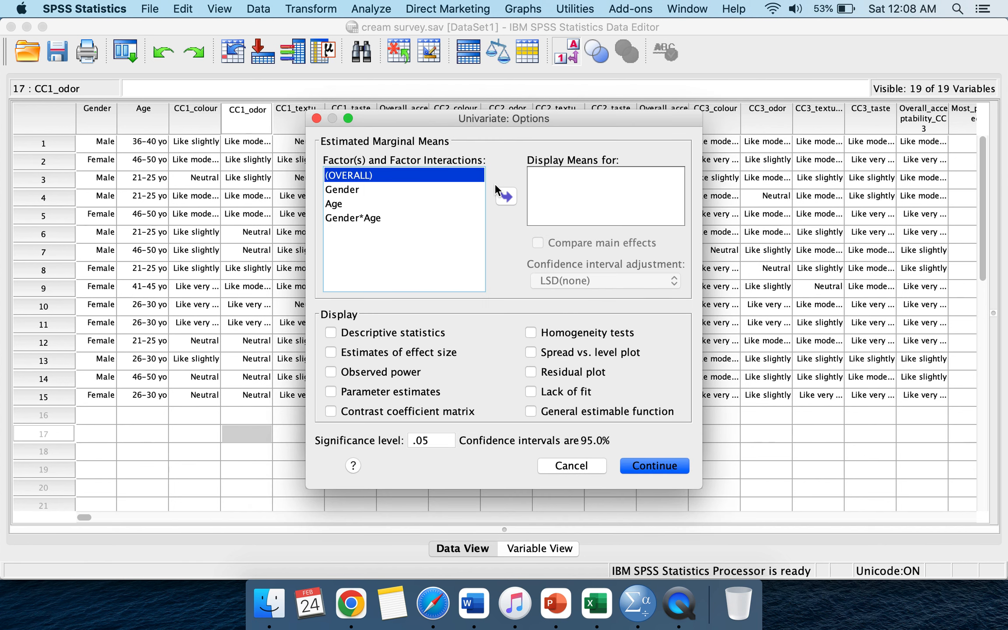
left_click(440, 190)
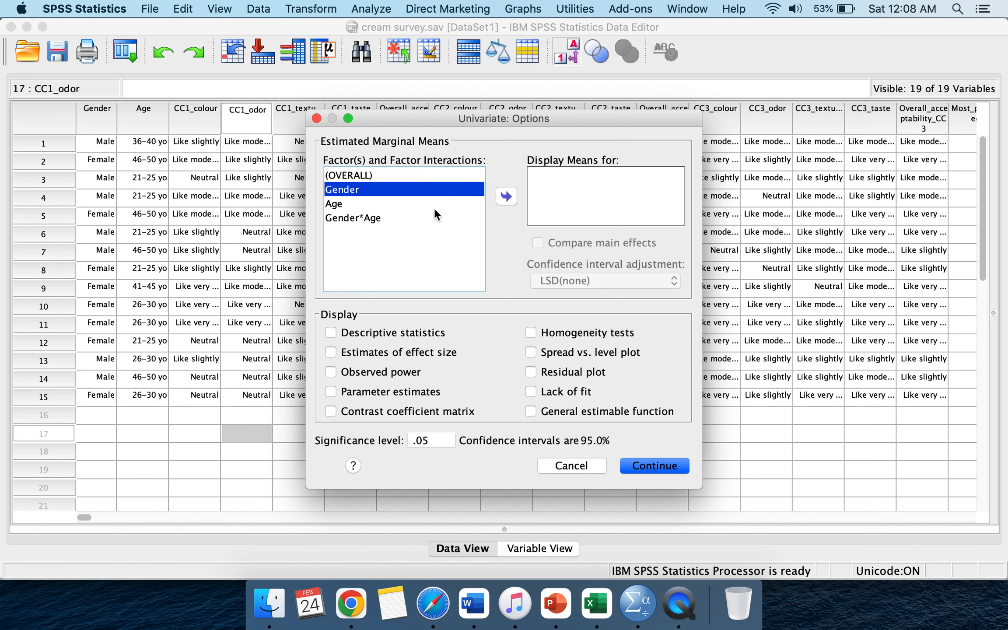
left_click(432, 203, "shift")
left_click(432, 216, "shift")
left_click(506, 196)
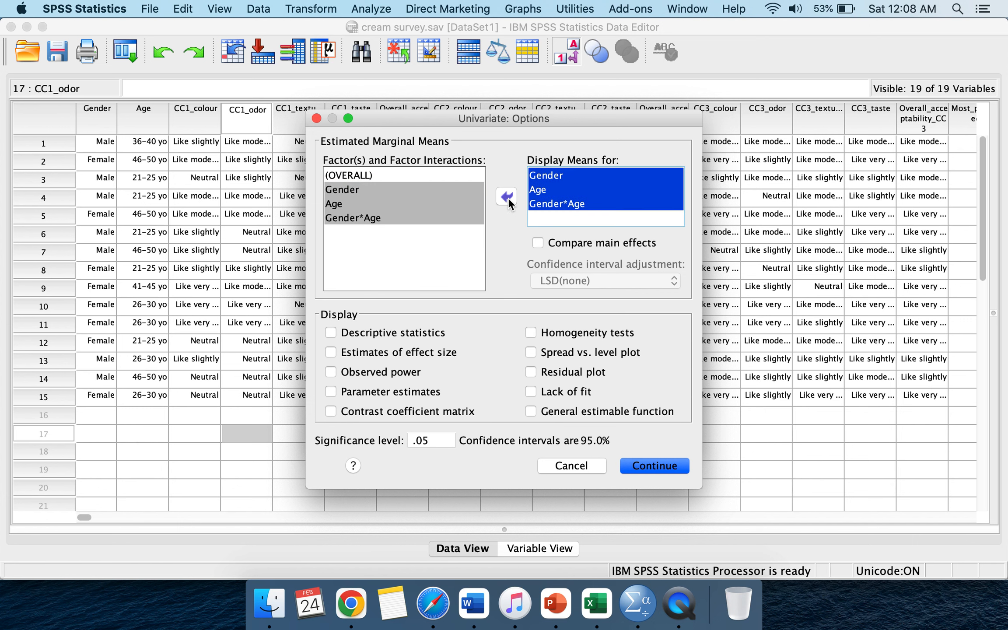
Step: Compare main effects for the marginal means using a Bonferroni confidence interval adjustment
left_click(538, 241)
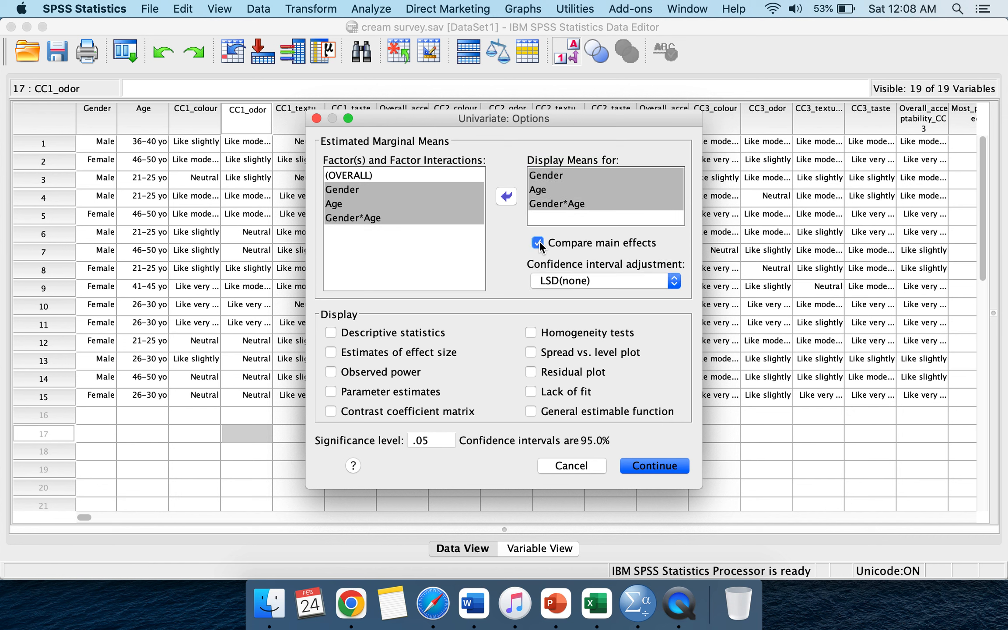
left_click(578, 279)
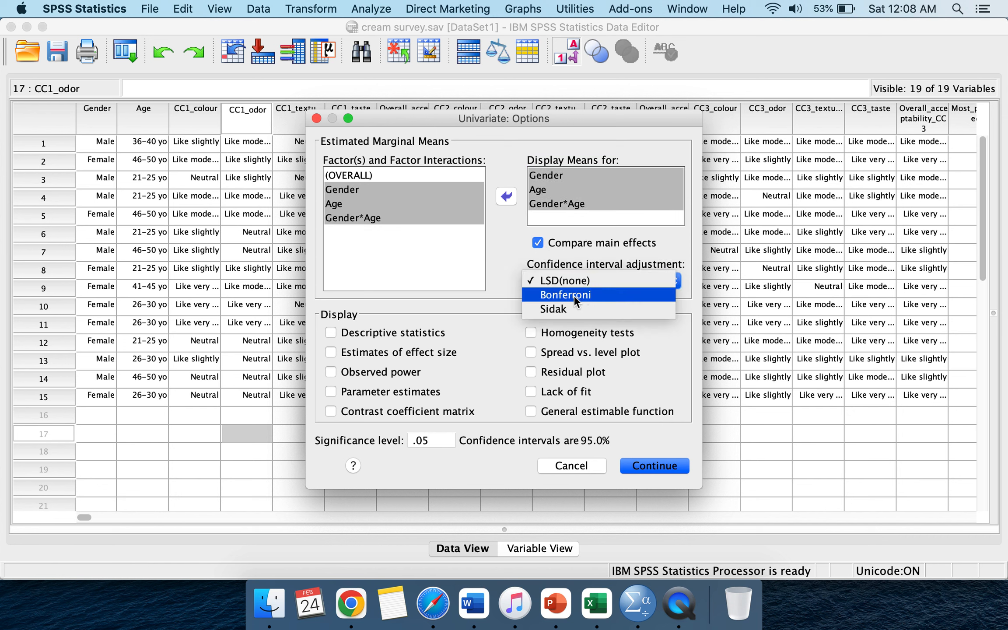
left_click(574, 296)
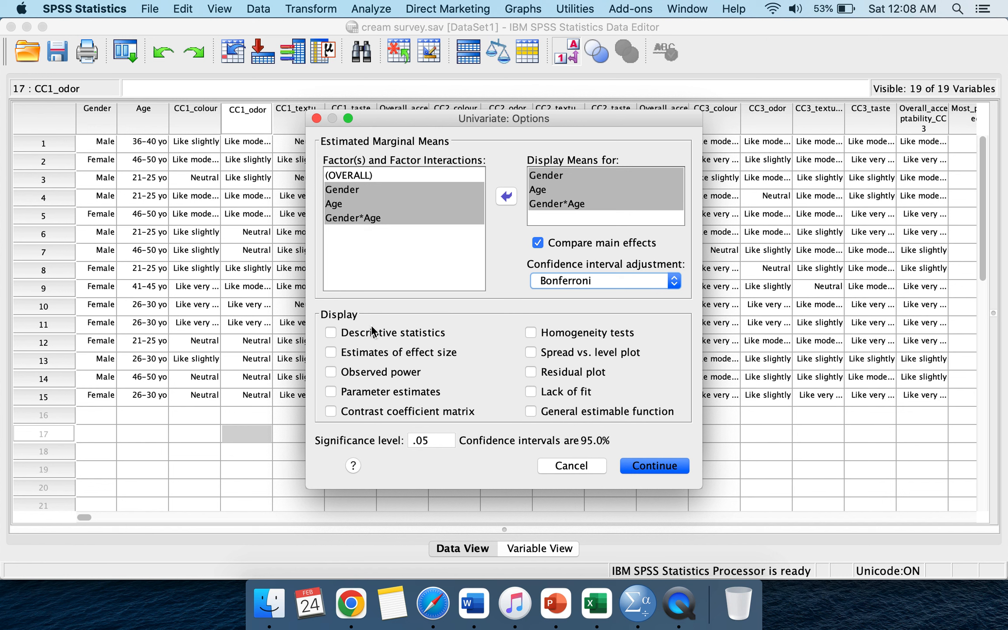
Step: Turn on descriptive statistics, confirm the options and run the two-way ANOVA
left_click(331, 333)
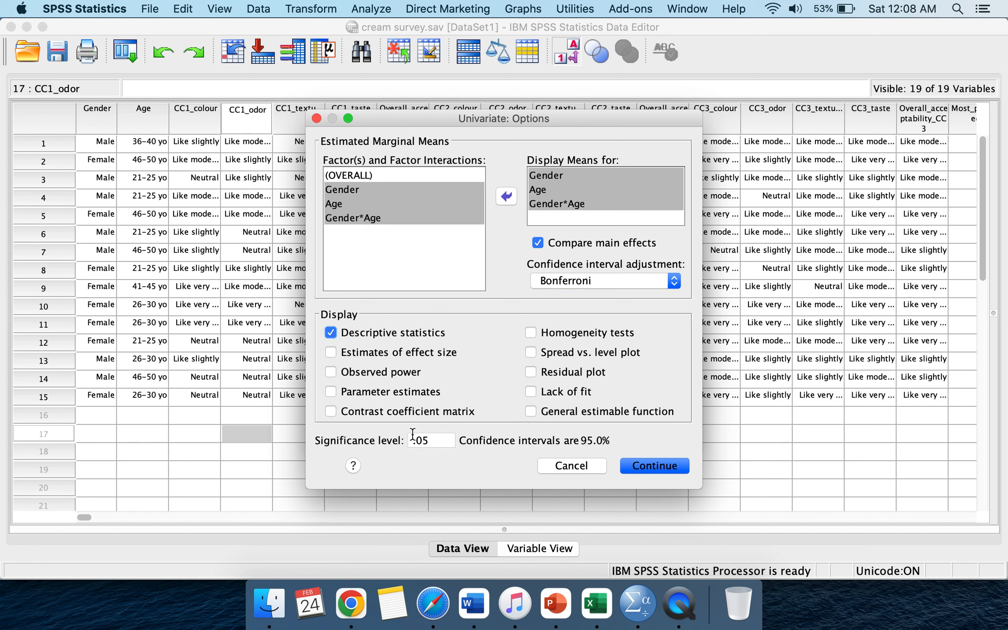
left_click(431, 444)
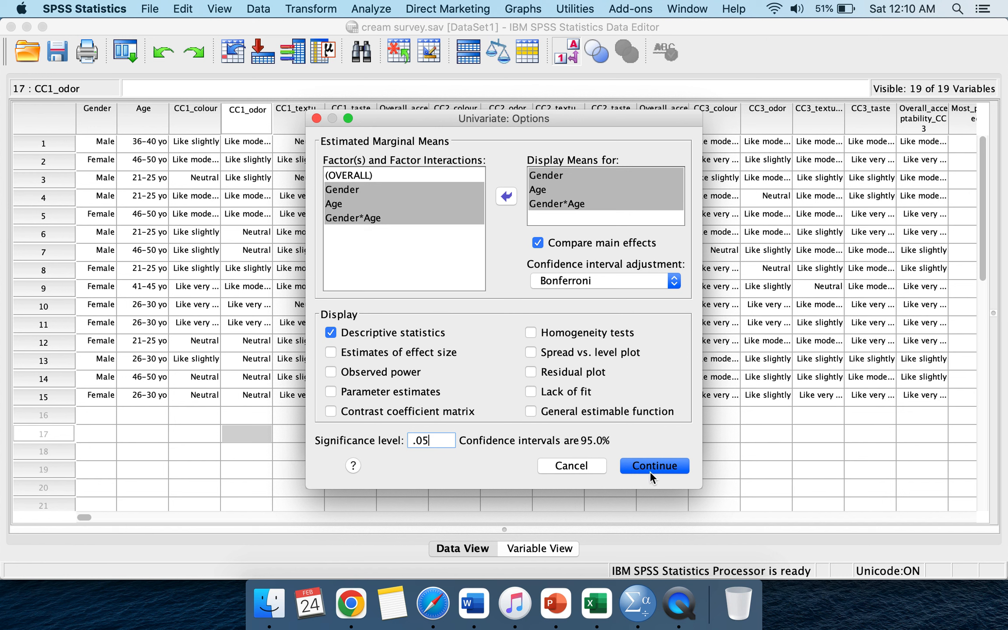
left_click(665, 460)
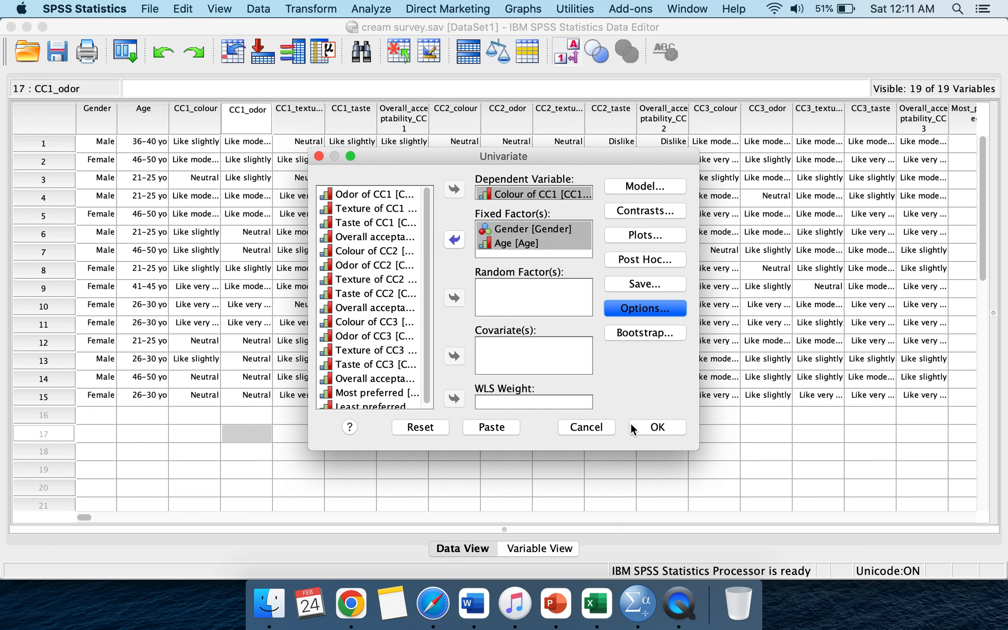
left_click(668, 427)
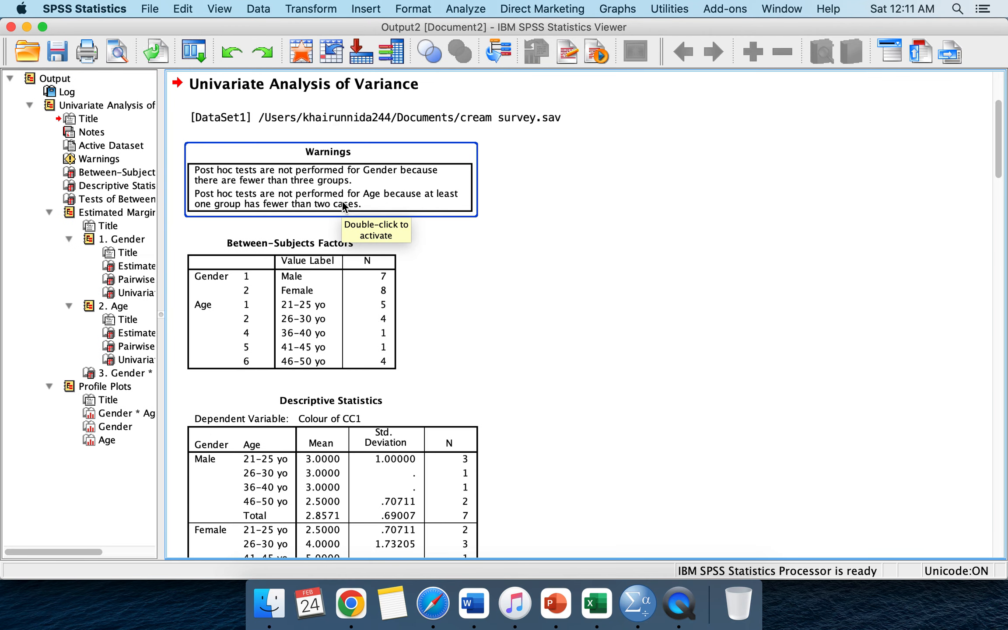
Step: Scroll through the output to examine the descriptive statistics, between-subjects effects and Gender marginal means tables
scroll(343, 206, "up", 3)
scroll(342, 206, "down", 15)
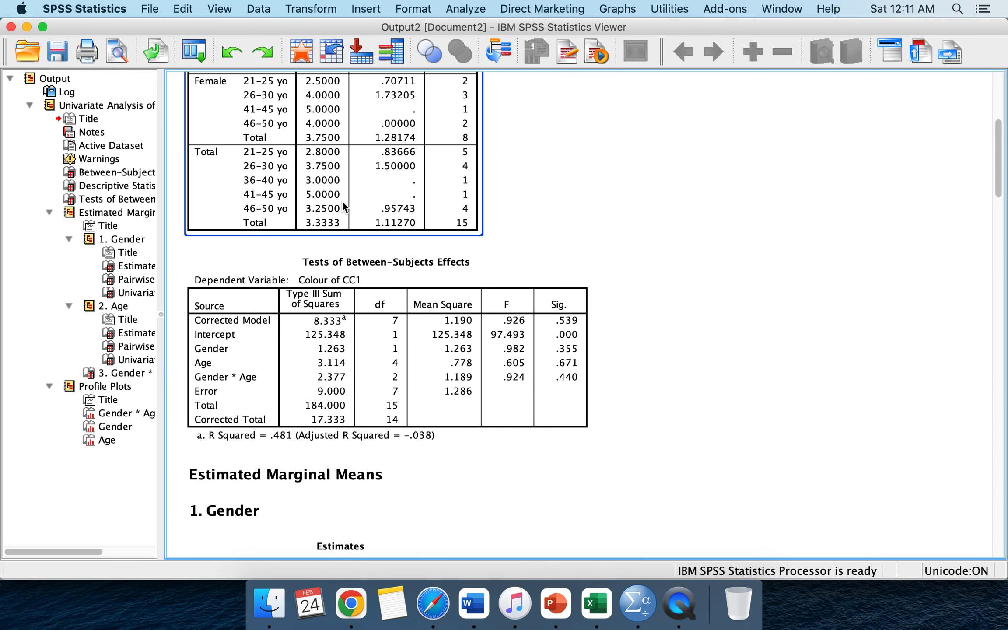
scroll(342, 205, "up", 17)
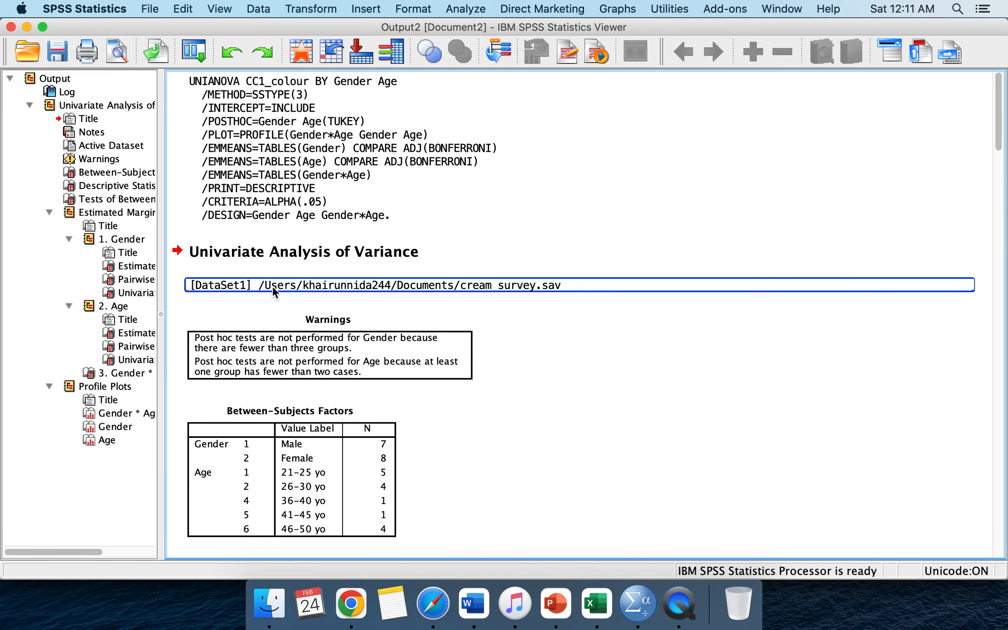
scroll(353, 398, "down", 7)
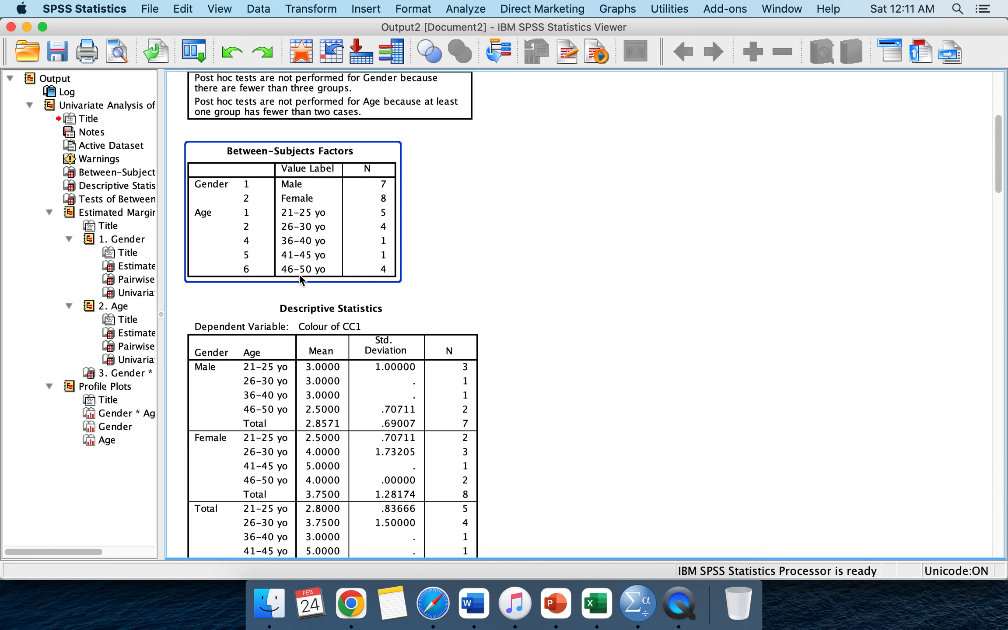
scroll(324, 228, "down", 2)
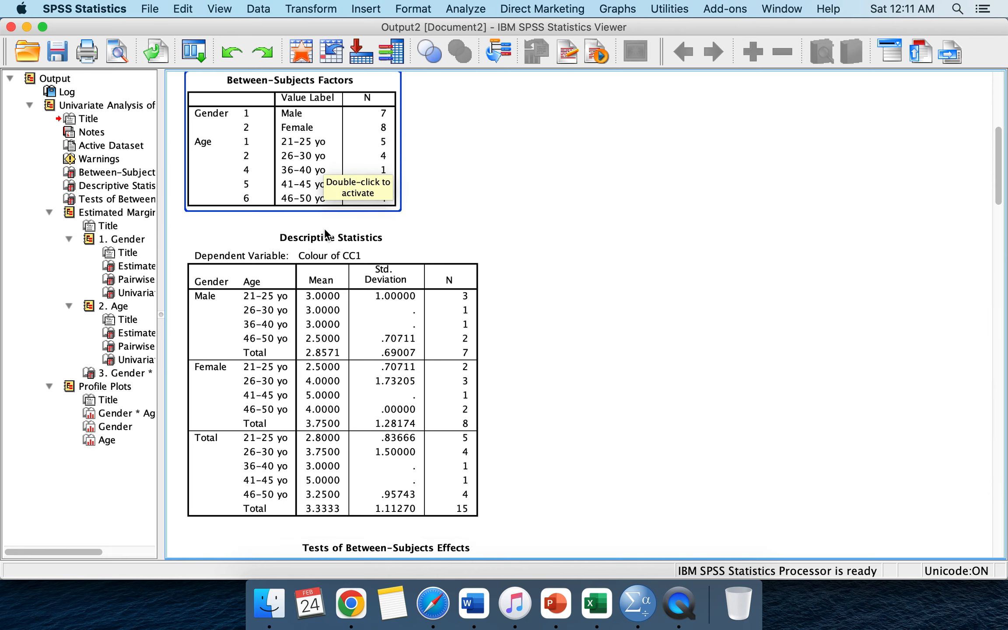
scroll(331, 310, "down", 5)
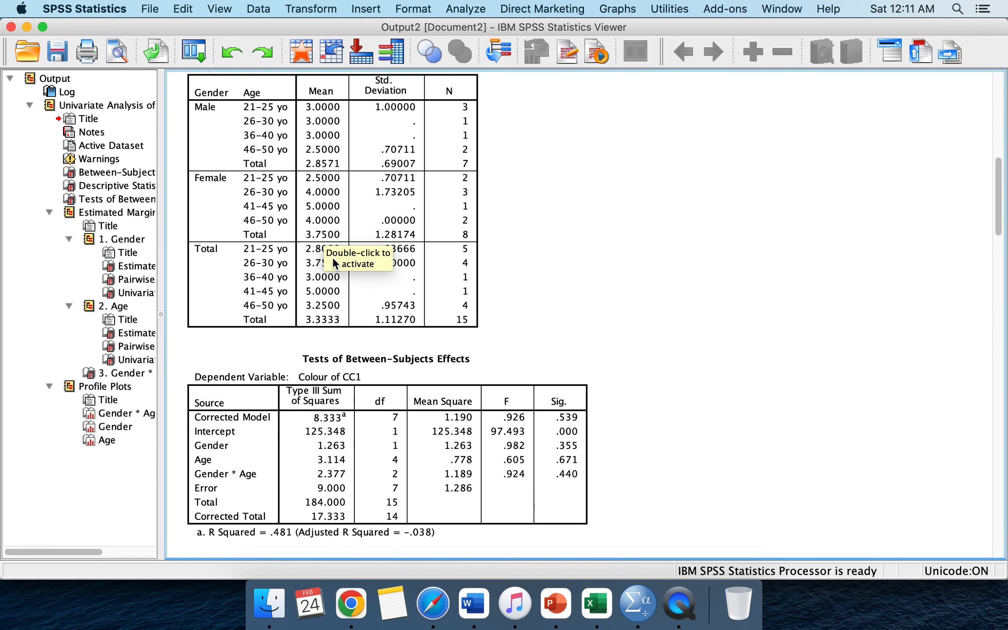
scroll(396, 142, "up", 2)
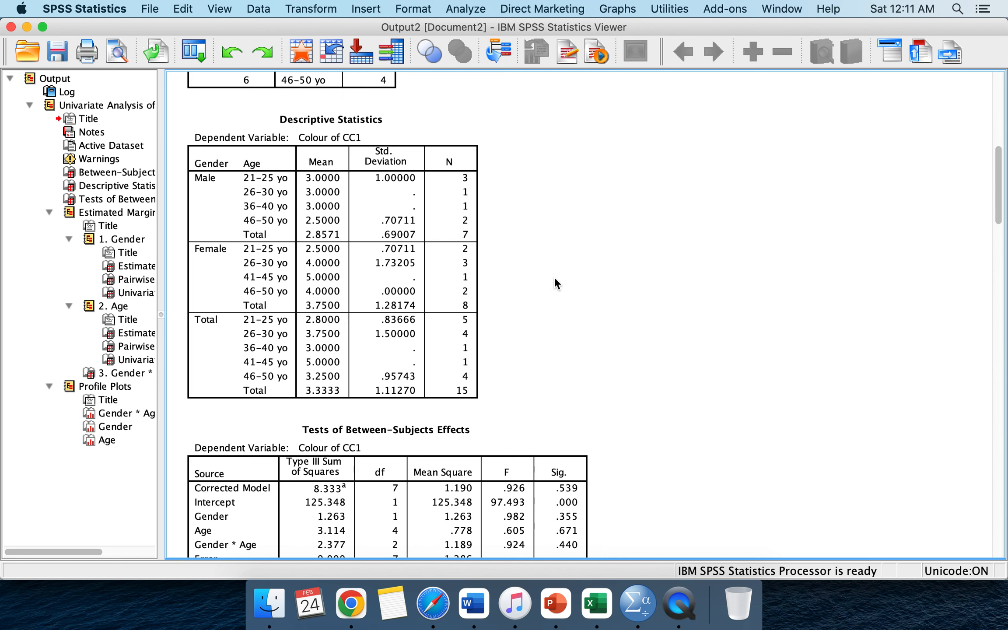
scroll(556, 226, "down", 6)
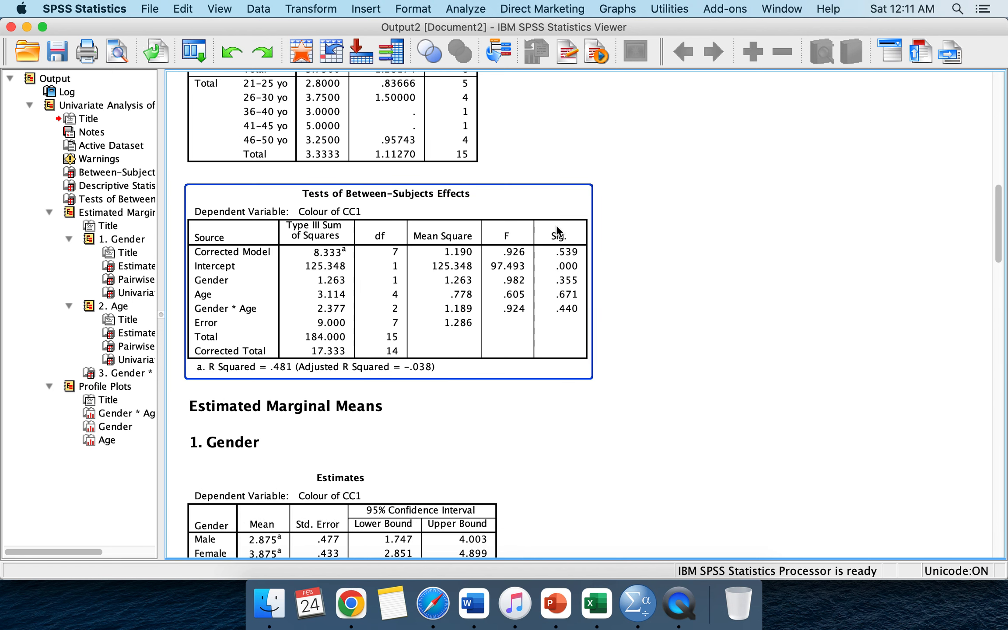
scroll(556, 225, "down", 6)
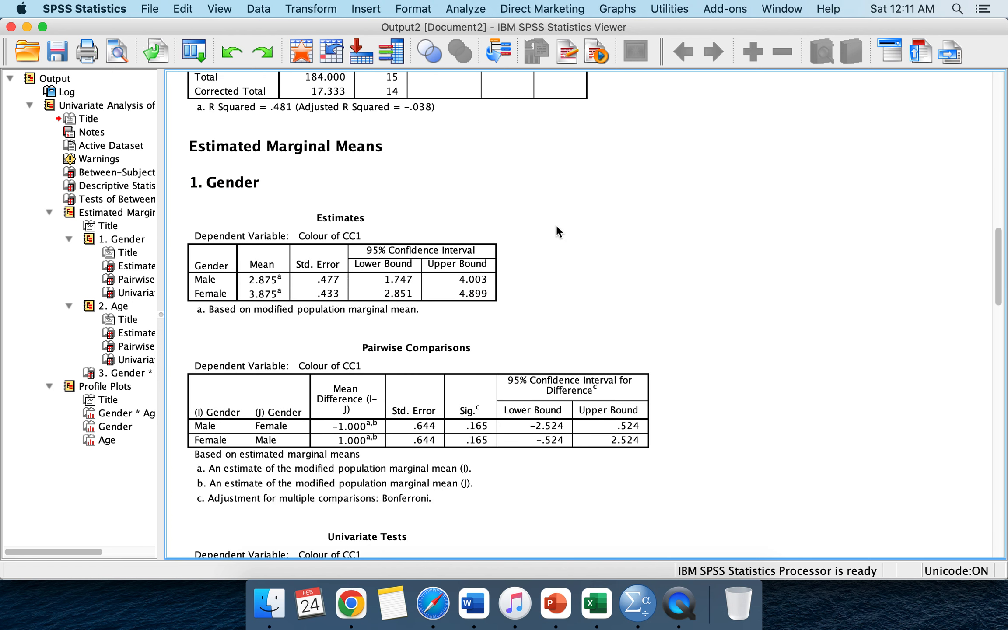
scroll(556, 226, "down", 1)
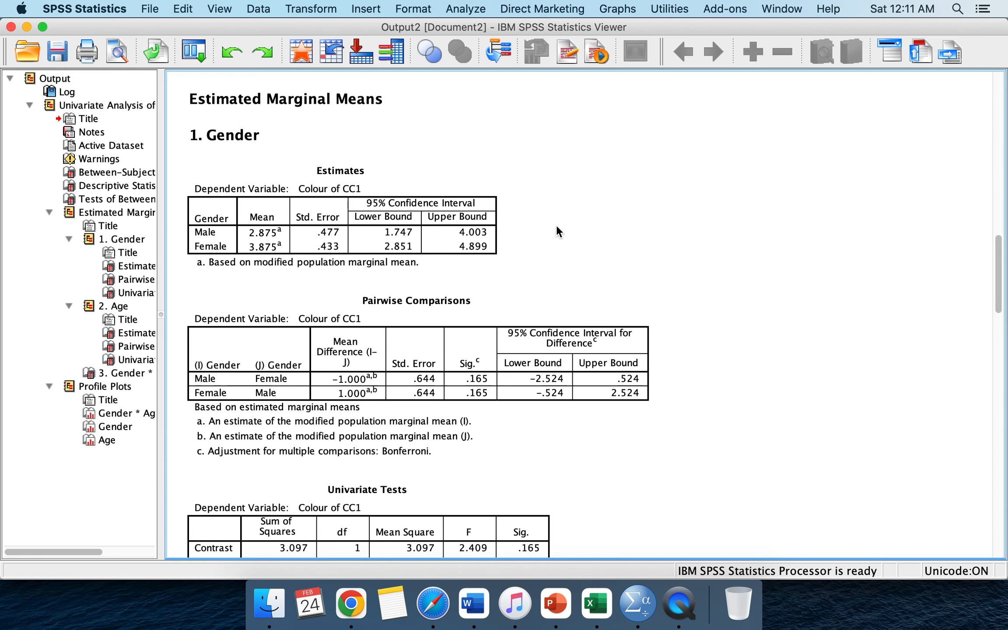
scroll(556, 226, "down", 2)
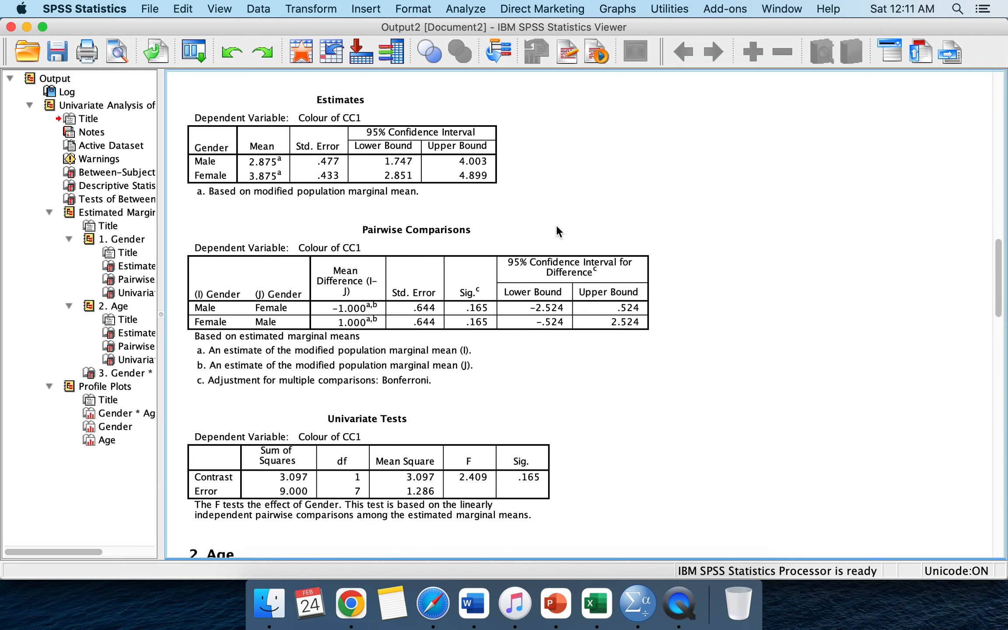
scroll(556, 226, "down", 4)
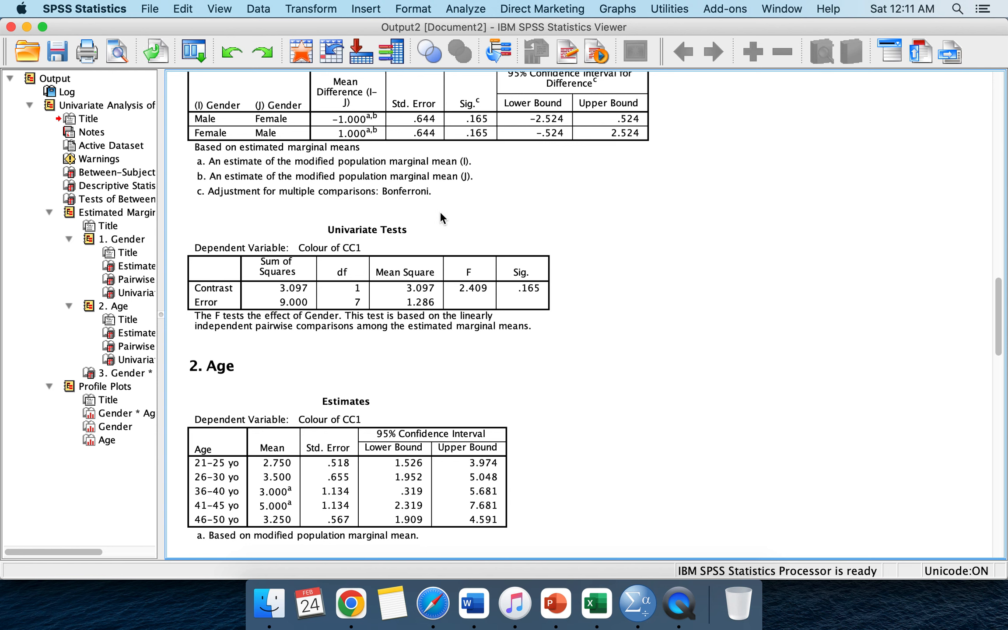
scroll(402, 274, "up", 8)
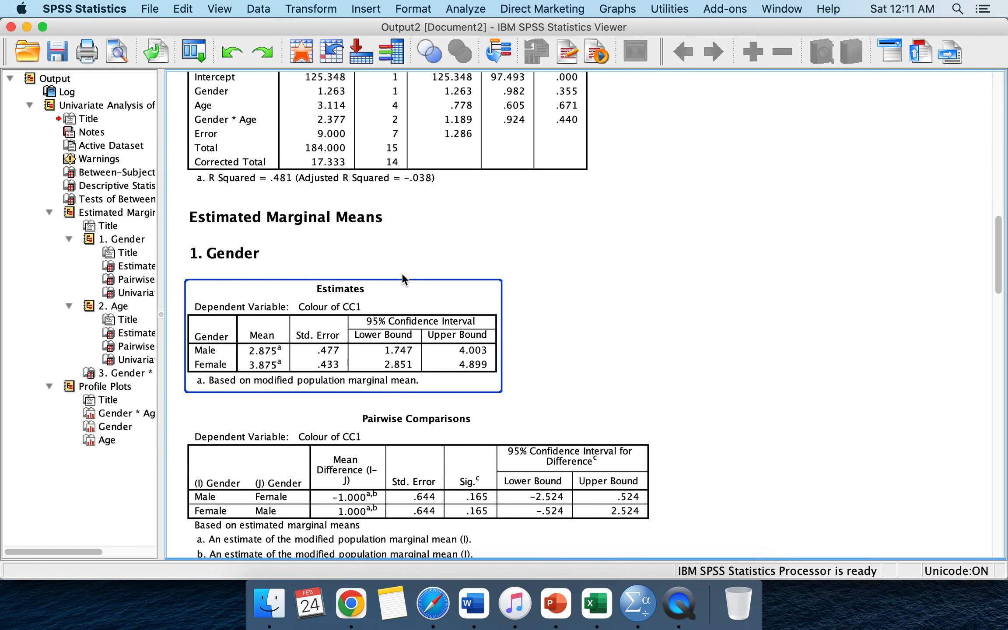
scroll(402, 274, "down", 2)
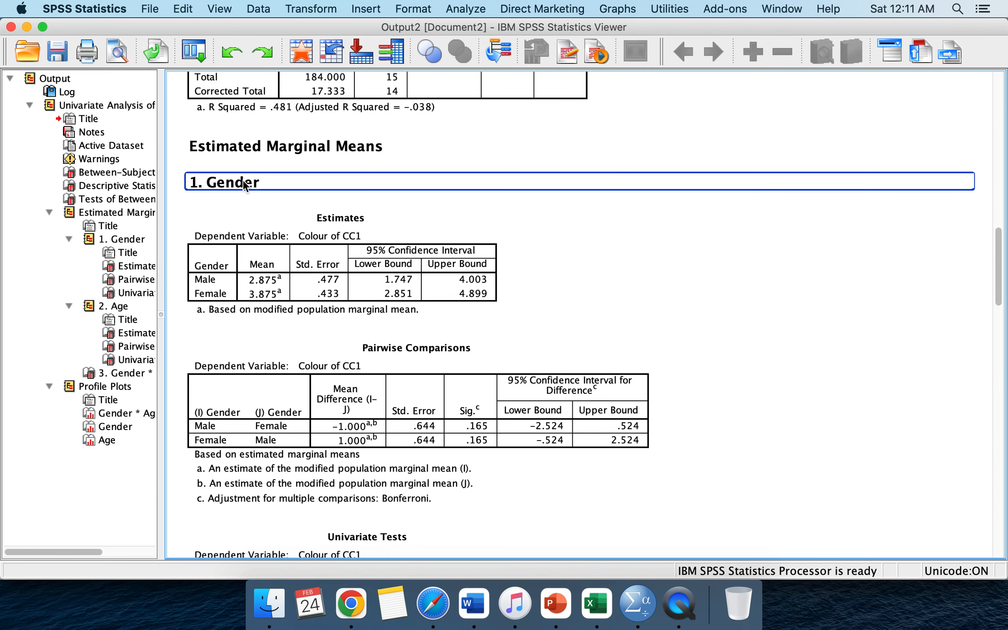
scroll(285, 274, "down", 3)
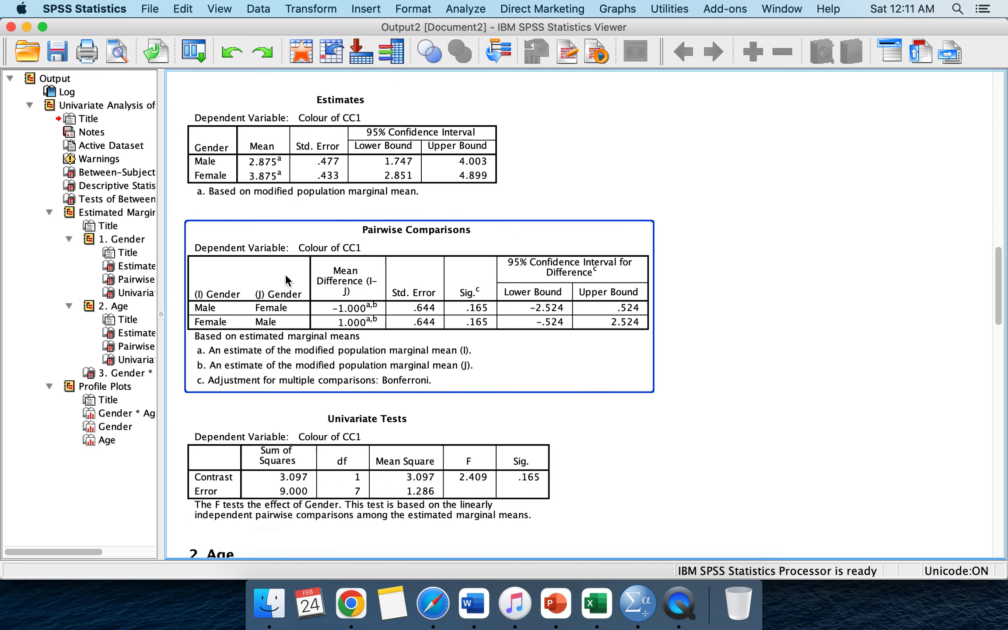
scroll(285, 274, "down", 5)
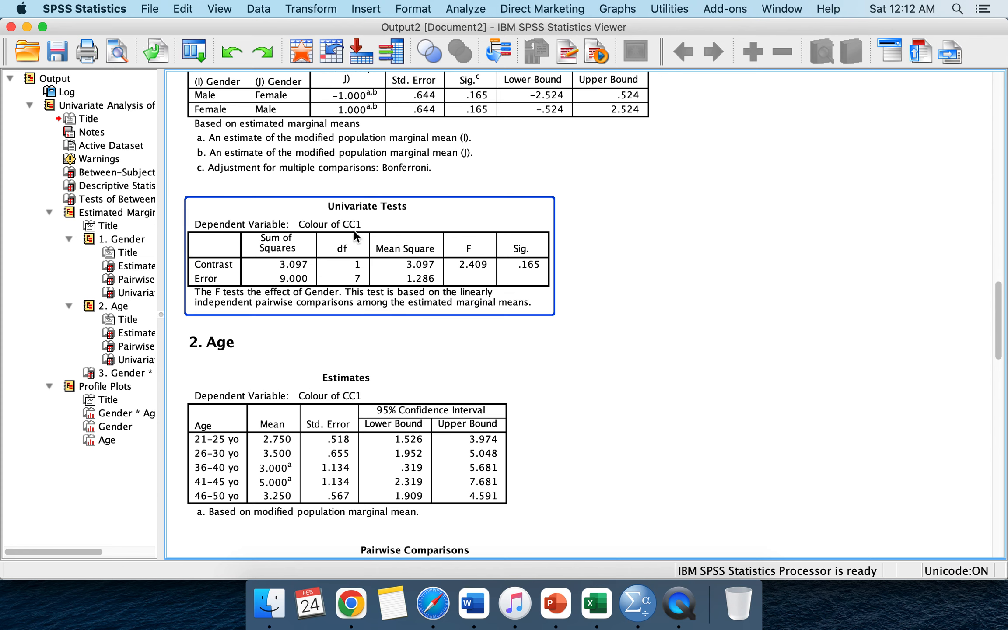
Step: Examine the Gender univariate tests, Age pairwise comparisons and the Gender * Age marginal means tables
left_click(336, 111)
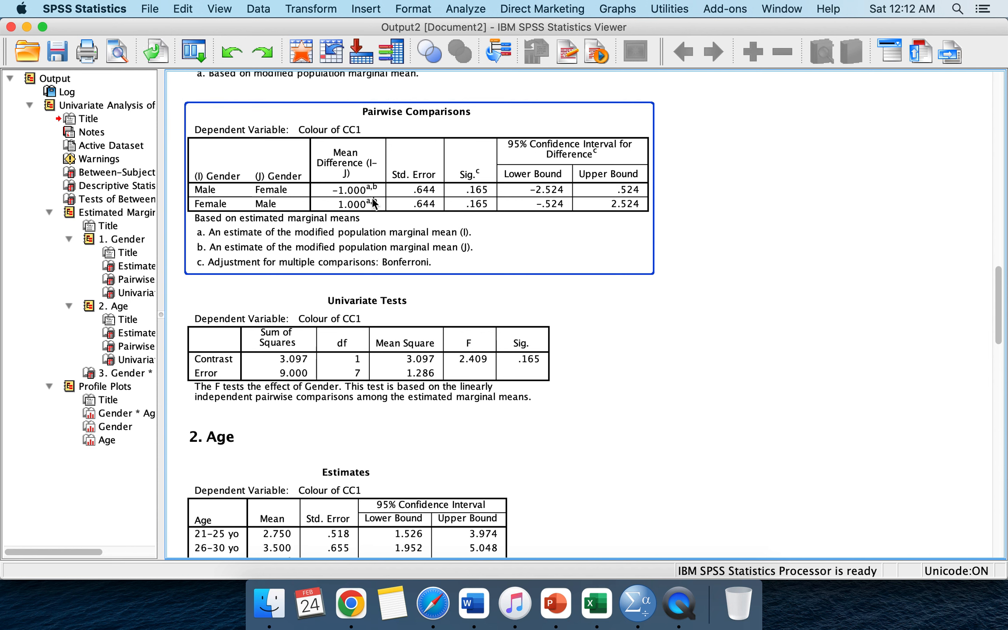
left_click(331, 319)
scroll(350, 328, "down", 2)
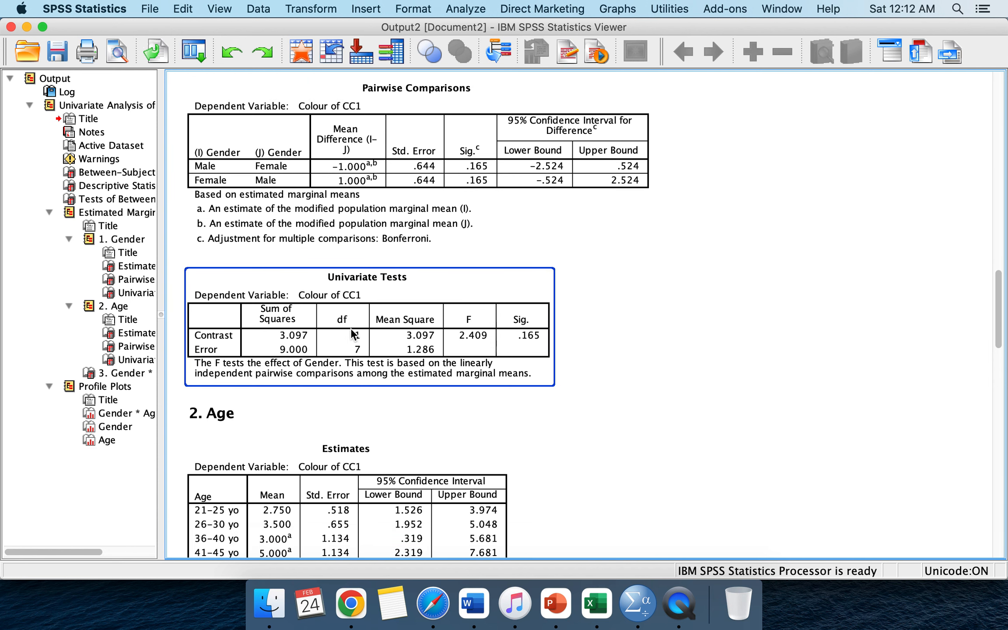
left_click(335, 231)
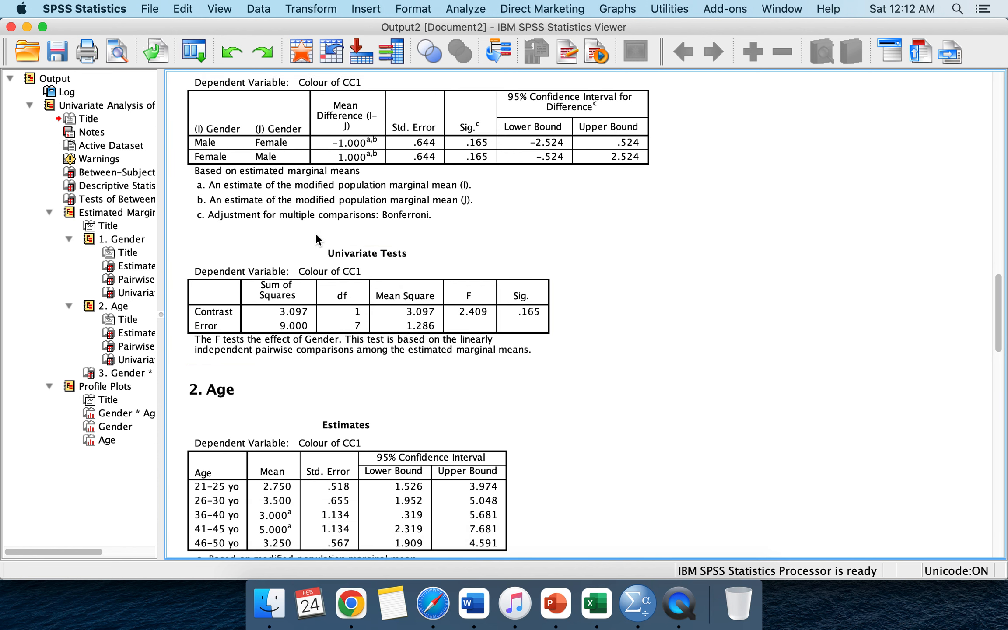
left_click(313, 285)
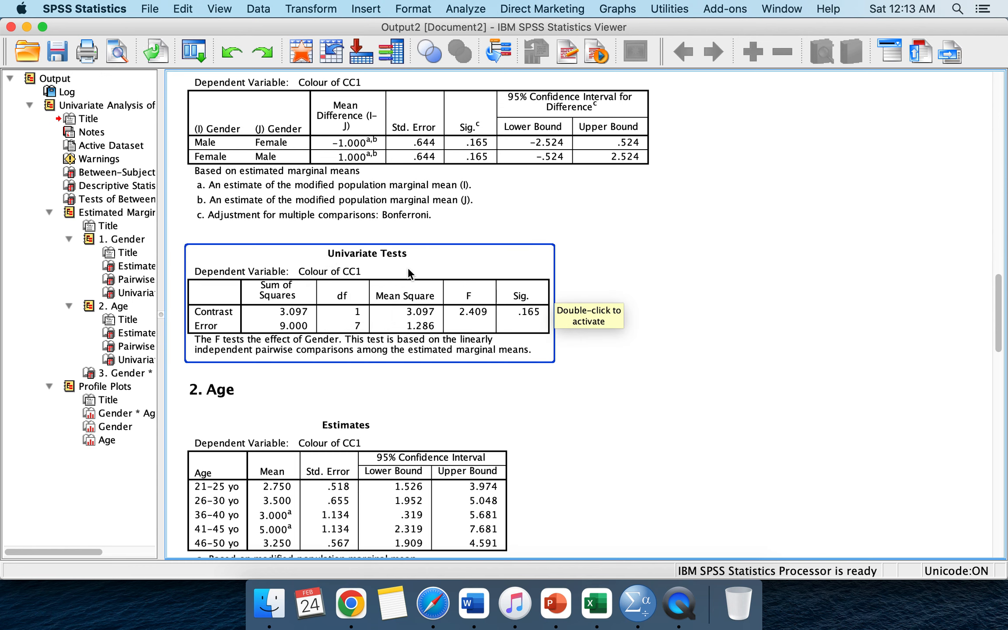
scroll(337, 277, "down", 4)
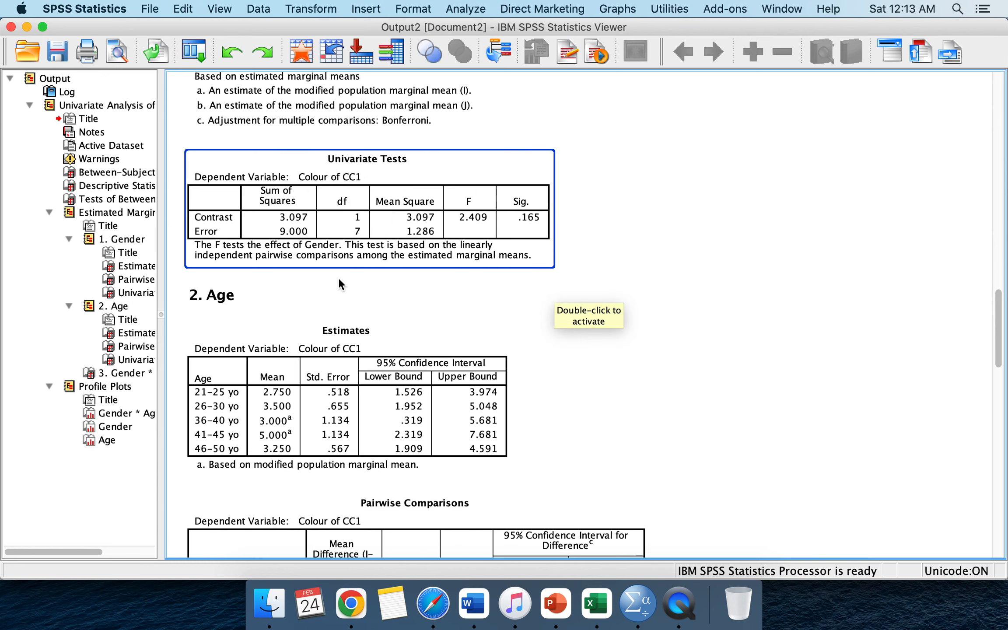
left_click(261, 302)
scroll(258, 368, "down", 5)
left_click(254, 179)
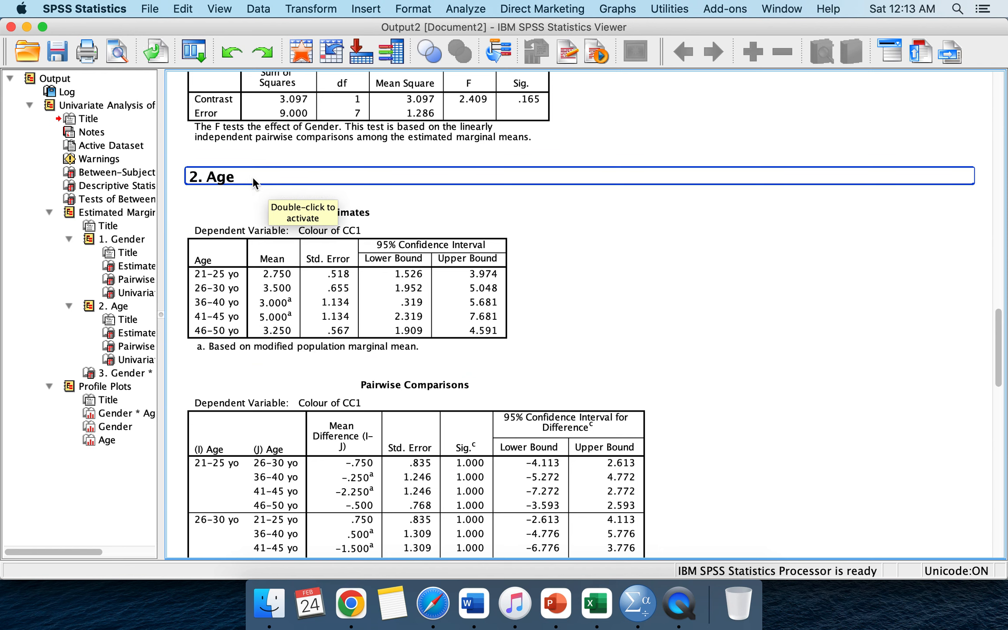
scroll(227, 189, "down", 20)
left_click(228, 191)
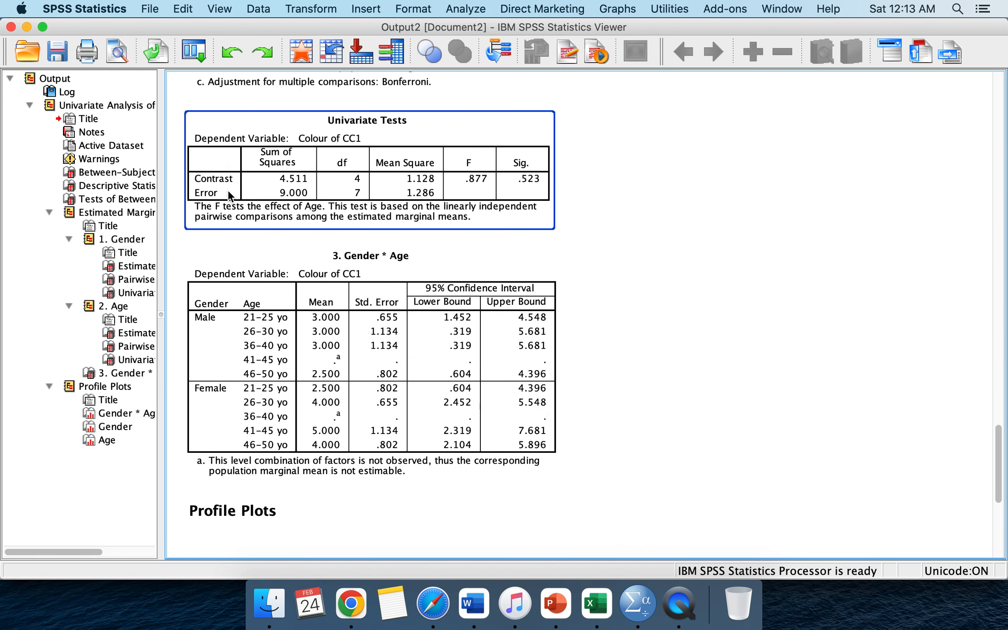
scroll(221, 188, "up", 3)
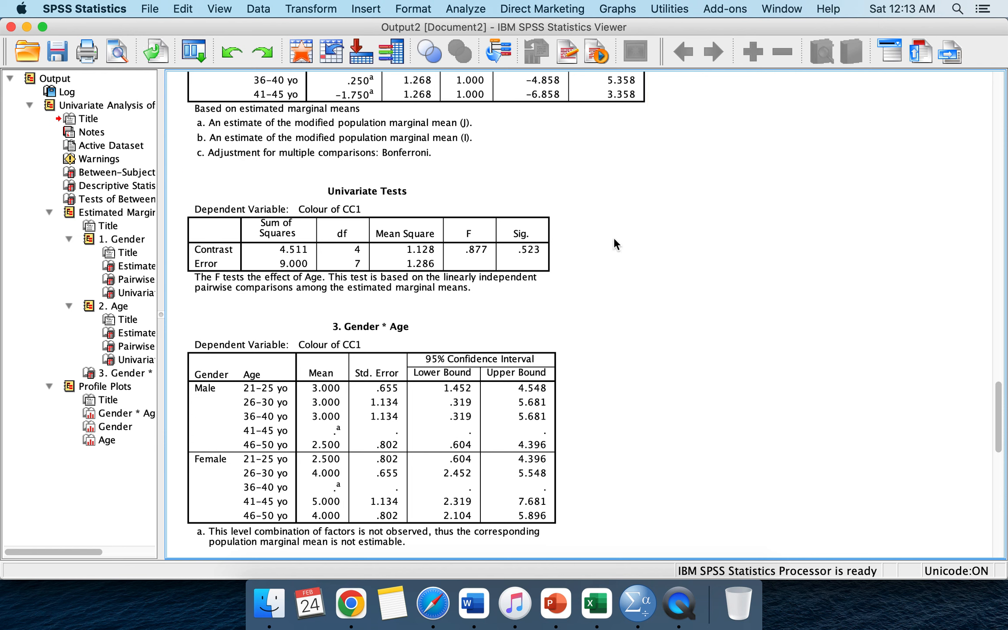
scroll(607, 251, "down", 5)
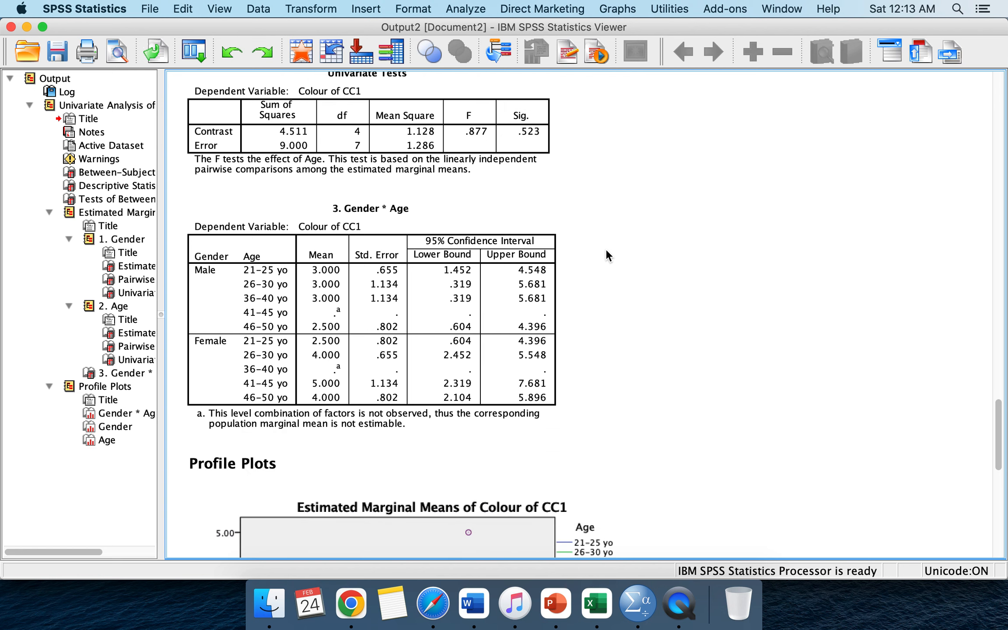
scroll(606, 249, "up", 5)
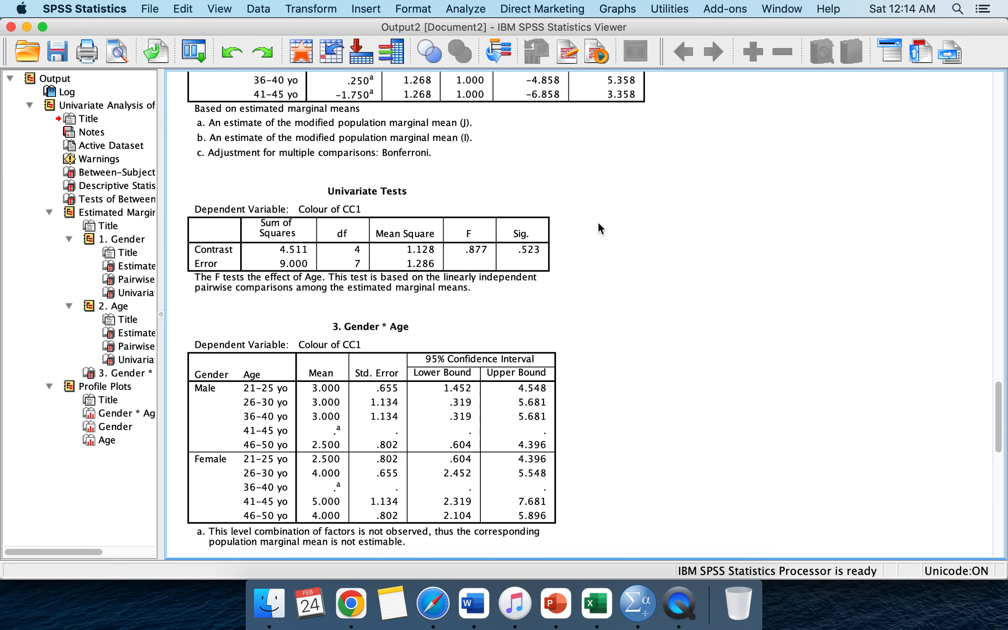
scroll(598, 221, "down", 3)
left_click(508, 222)
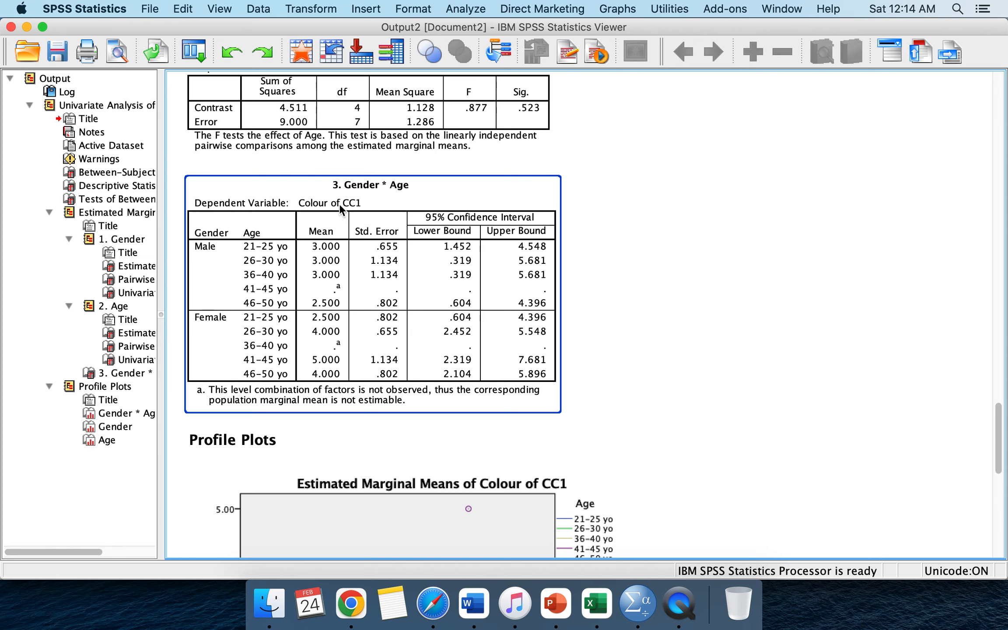
scroll(367, 266, "down", 1)
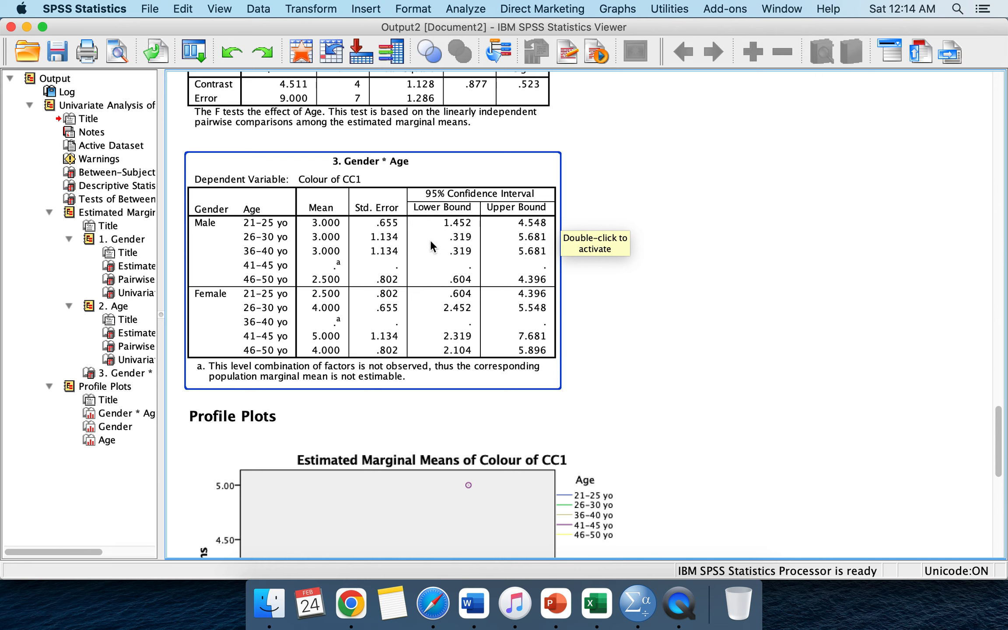
left_click(406, 150)
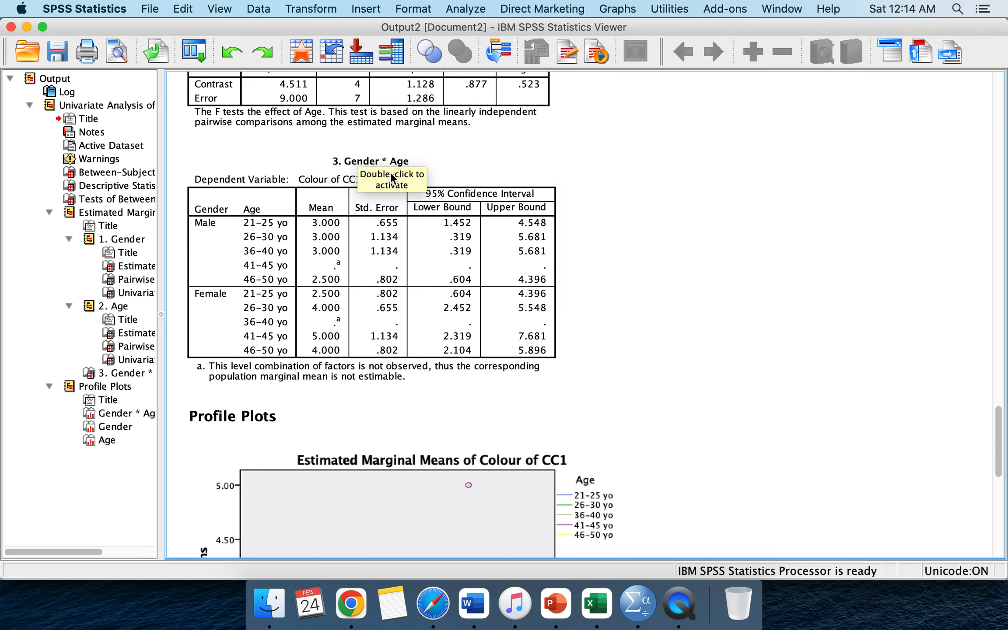
left_click(380, 150)
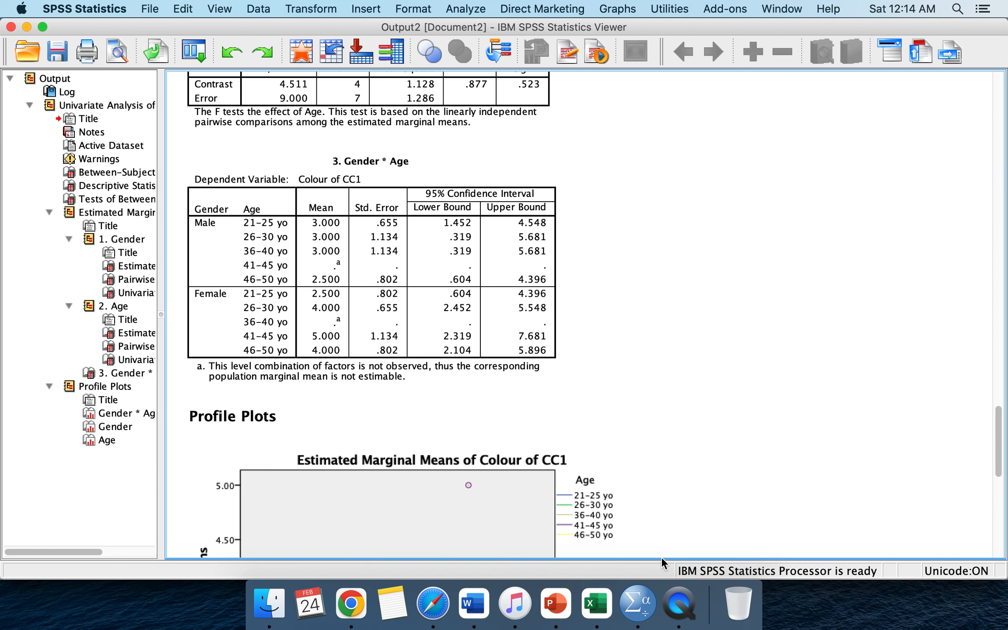
left_click(678, 606)
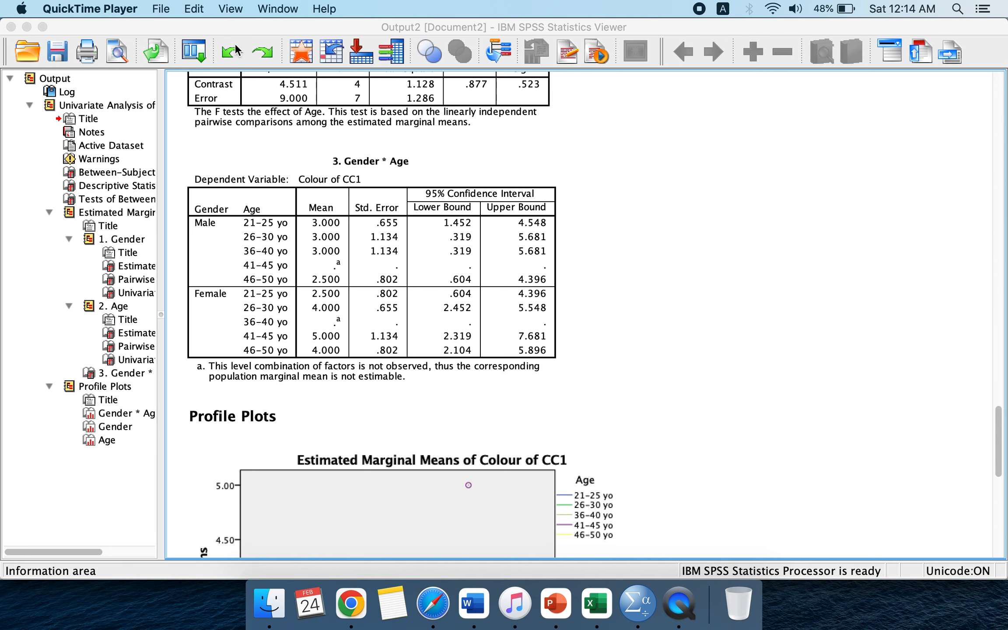
left_click(166, 9)
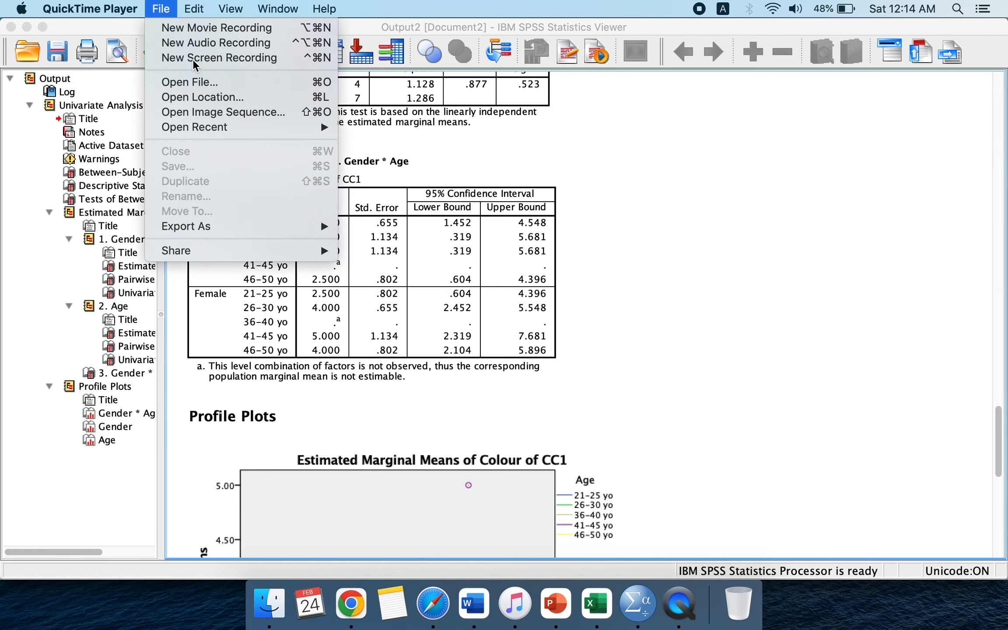
left_click(196, 58)
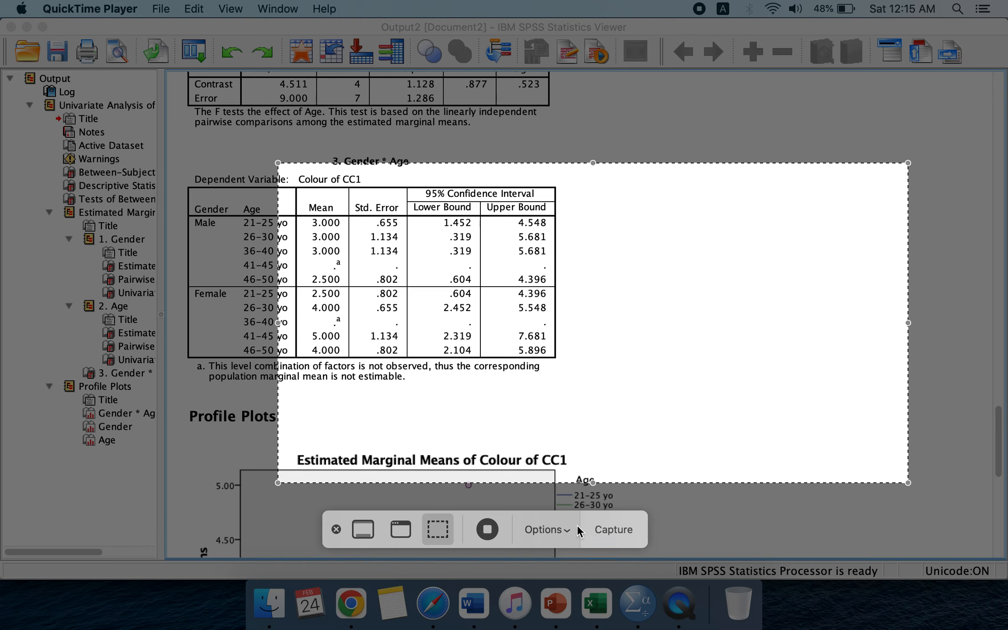